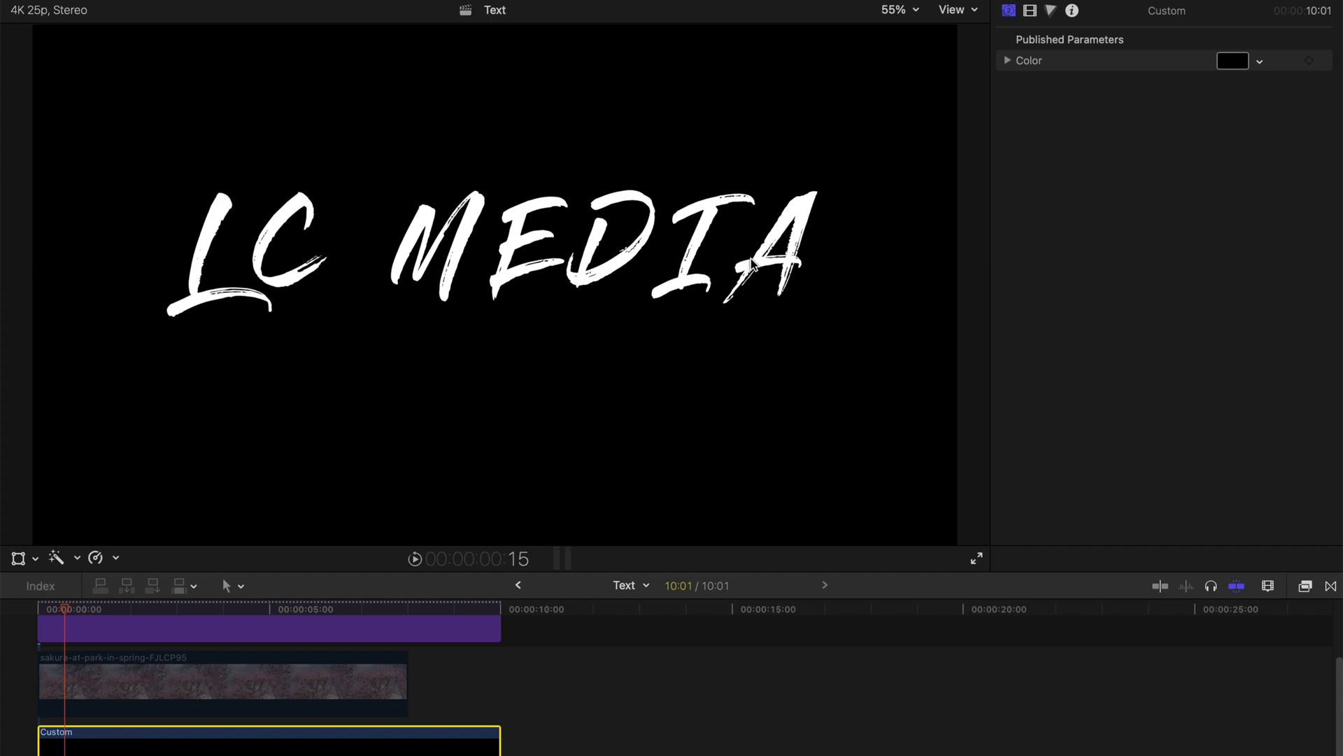
- Preview red and orange tints in the background's Color parameter
left_click(1260, 62)
left_click_drag(1211, 78, 1182, 82)
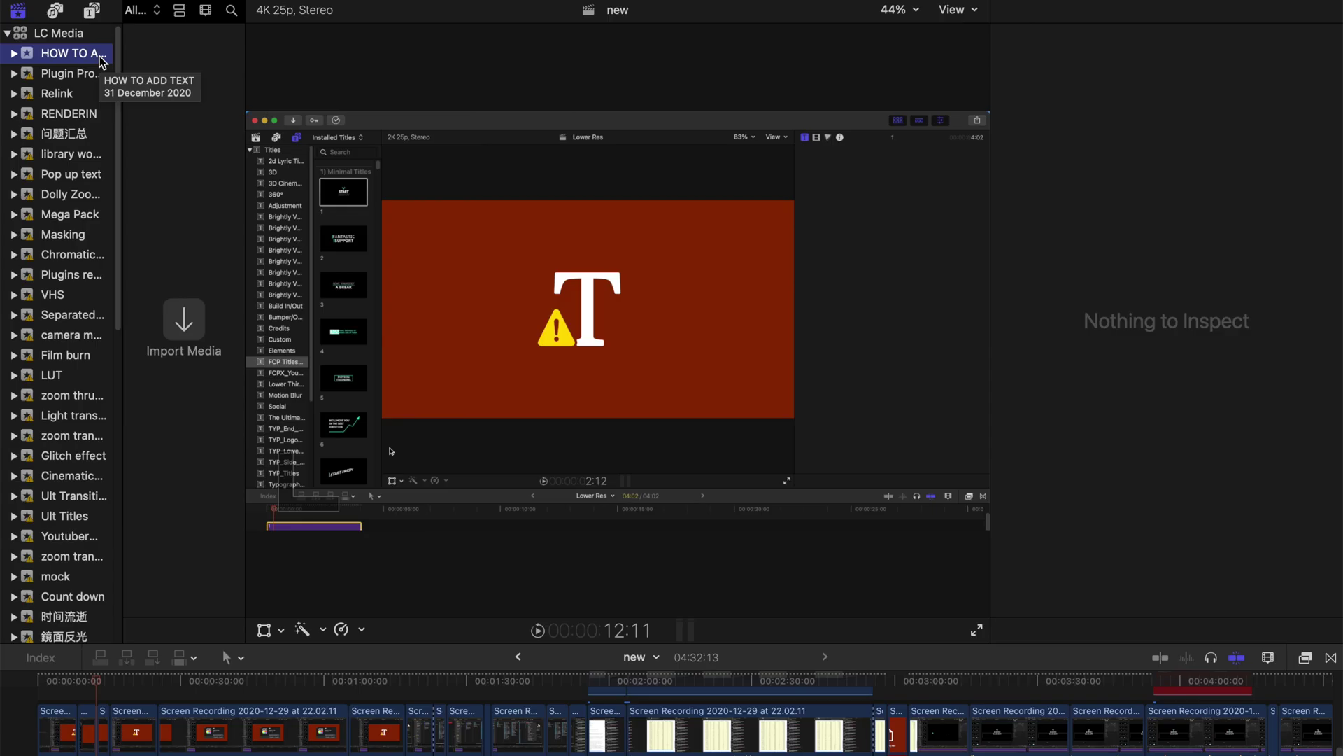
- Create a 4K 3840x2160 25p project named 'Text' in the HOW TO ADD TEXT event
right_click(102, 62)
left_click(153, 81)
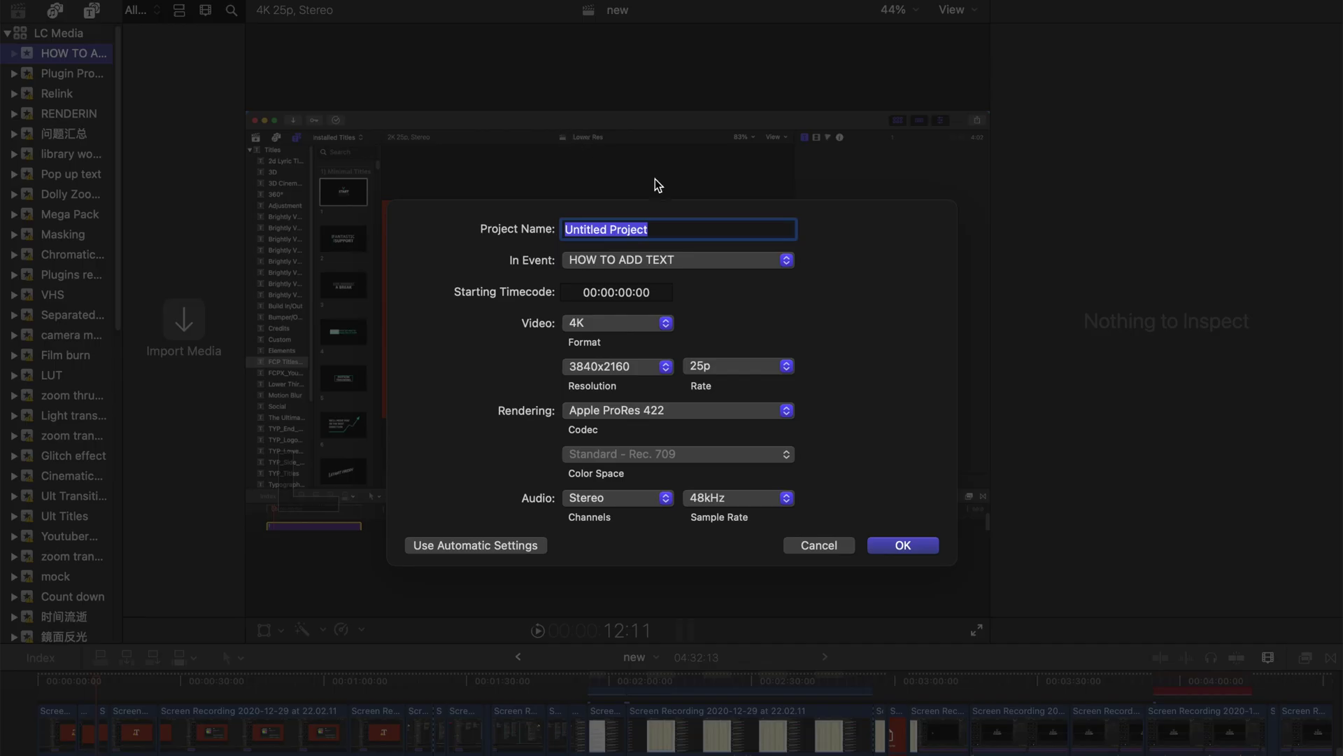
double_click(694, 228)
triple_click(699, 232)
type("T")
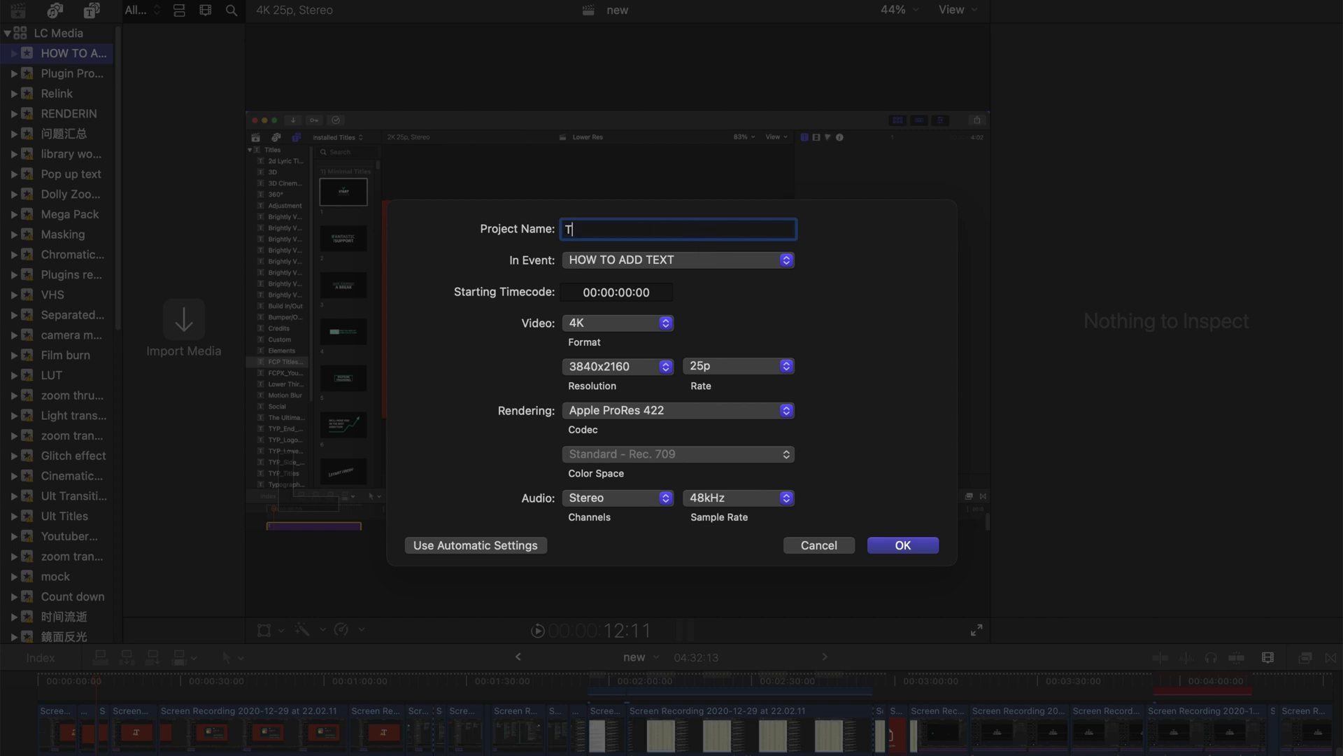
type("ext")
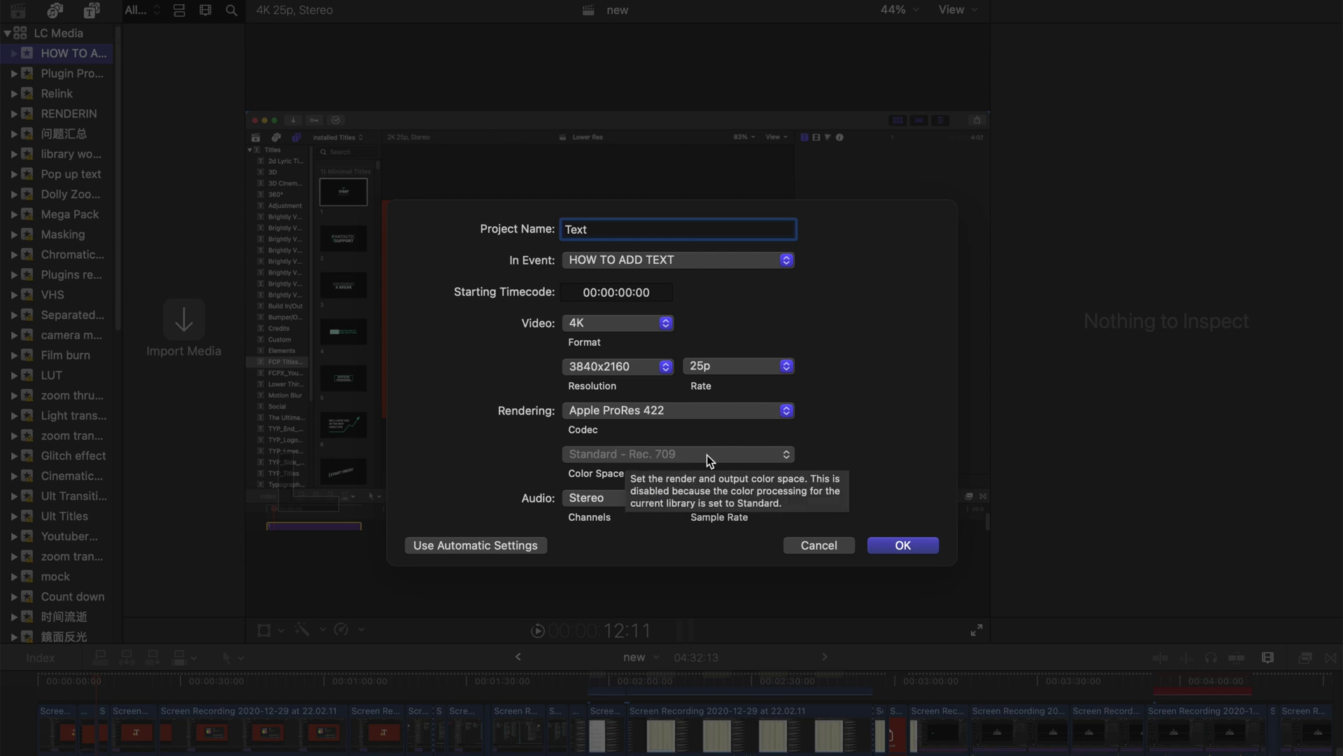
left_click(902, 546)
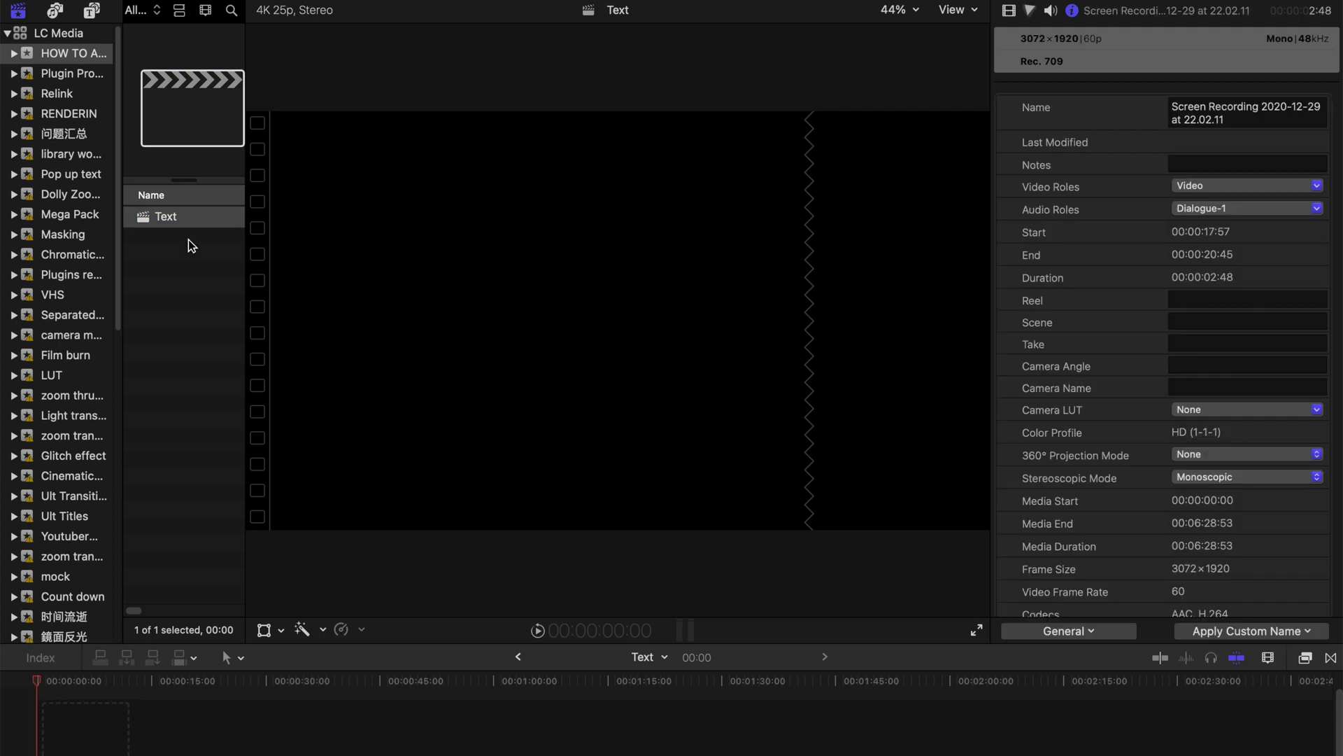
- Hide the Libraries sidebar, add a Basic Title with Control-T, and show the Titles browser
left_click(19, 10)
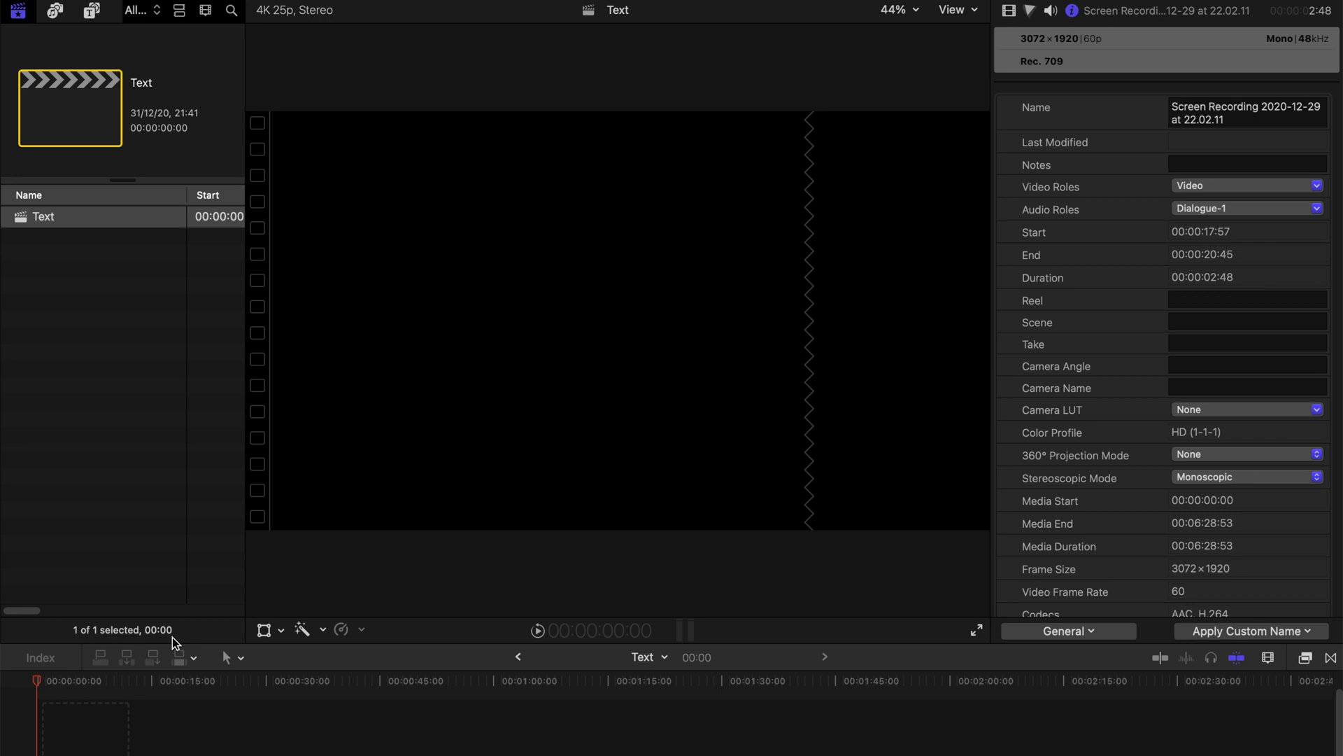
key("ctrl+t")
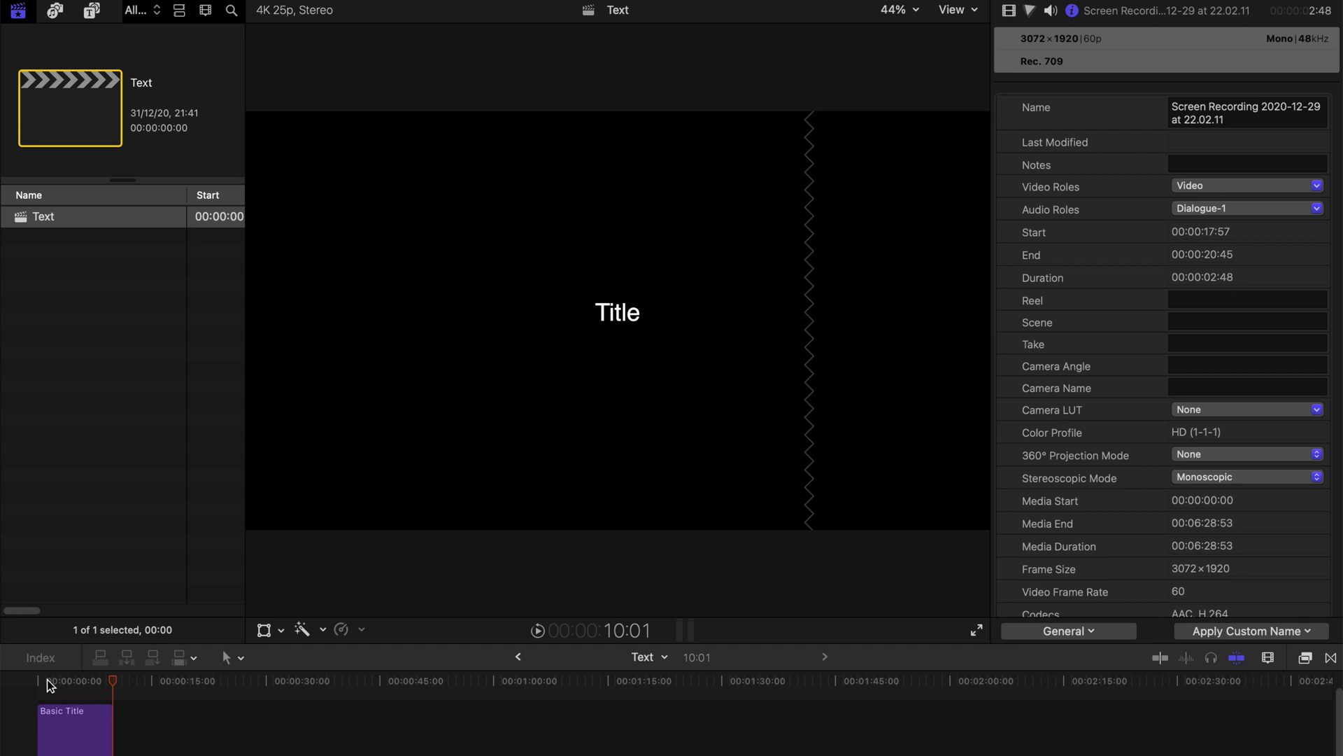
left_click(49, 684)
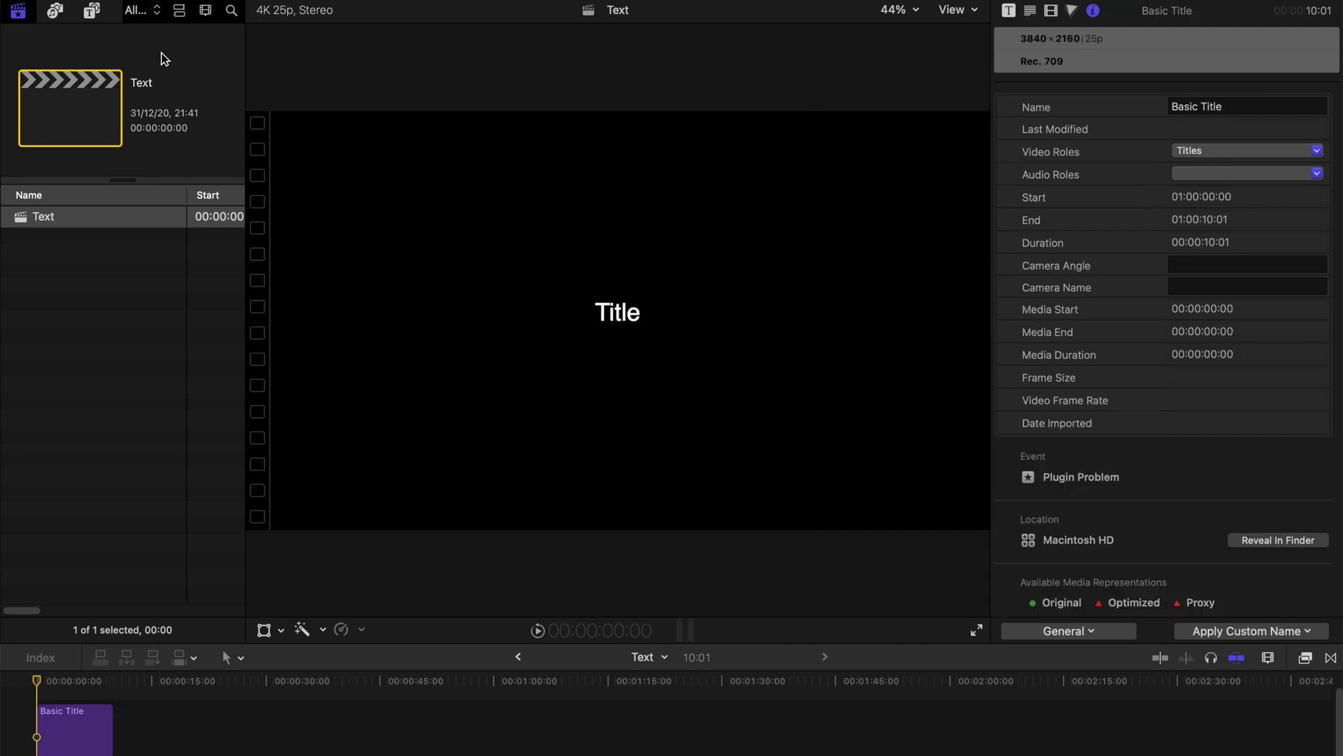
left_click(91, 11)
scroll(105, 46, "up", 5)
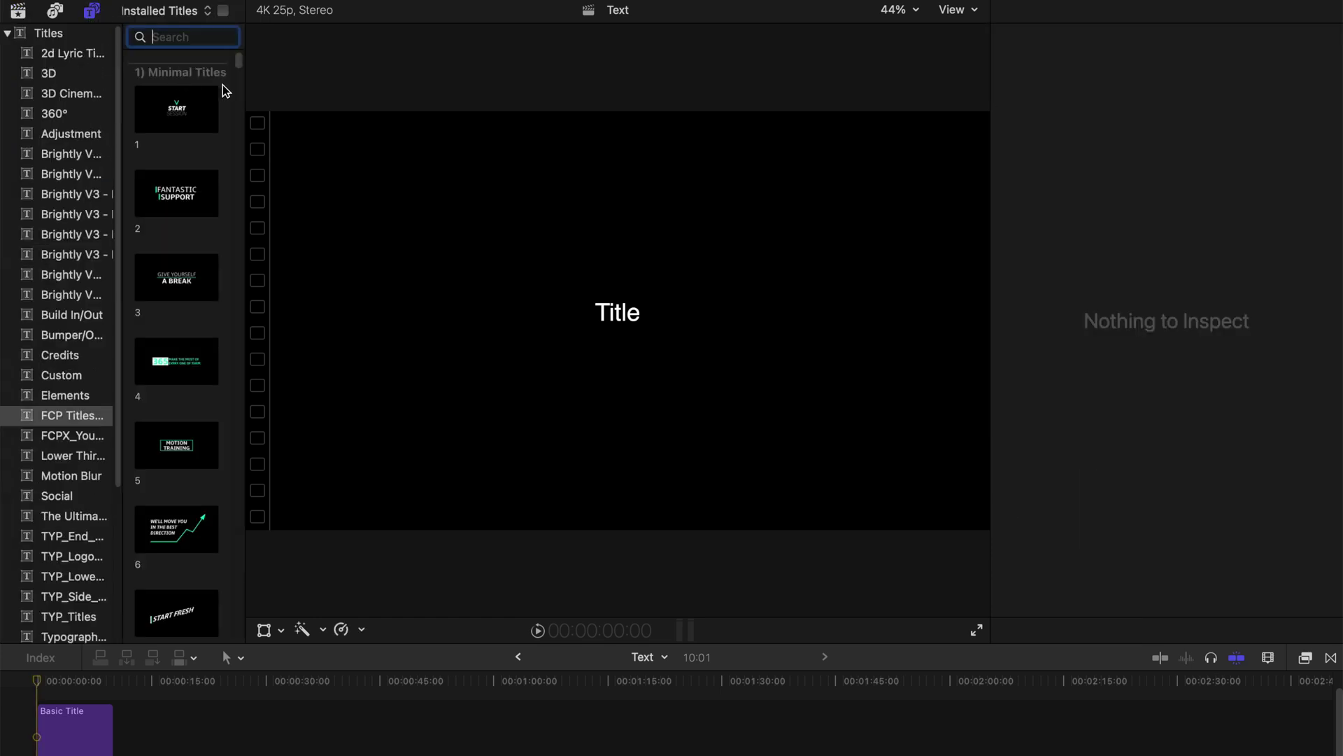
- Check the first Minimal Titles thumbnail's menu, then return to Libraries with the sidebar collapsed
right_click(166, 109)
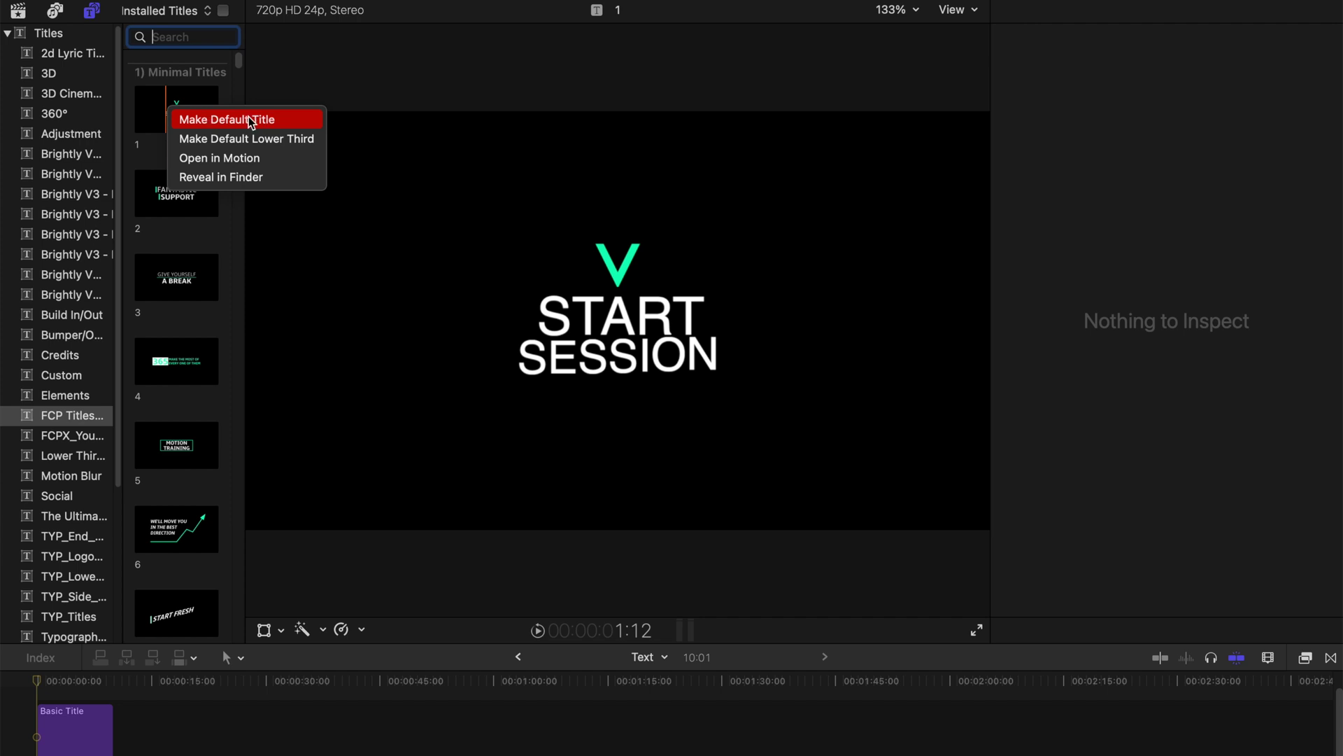
left_click(13, 11)
left_click(13, 11)
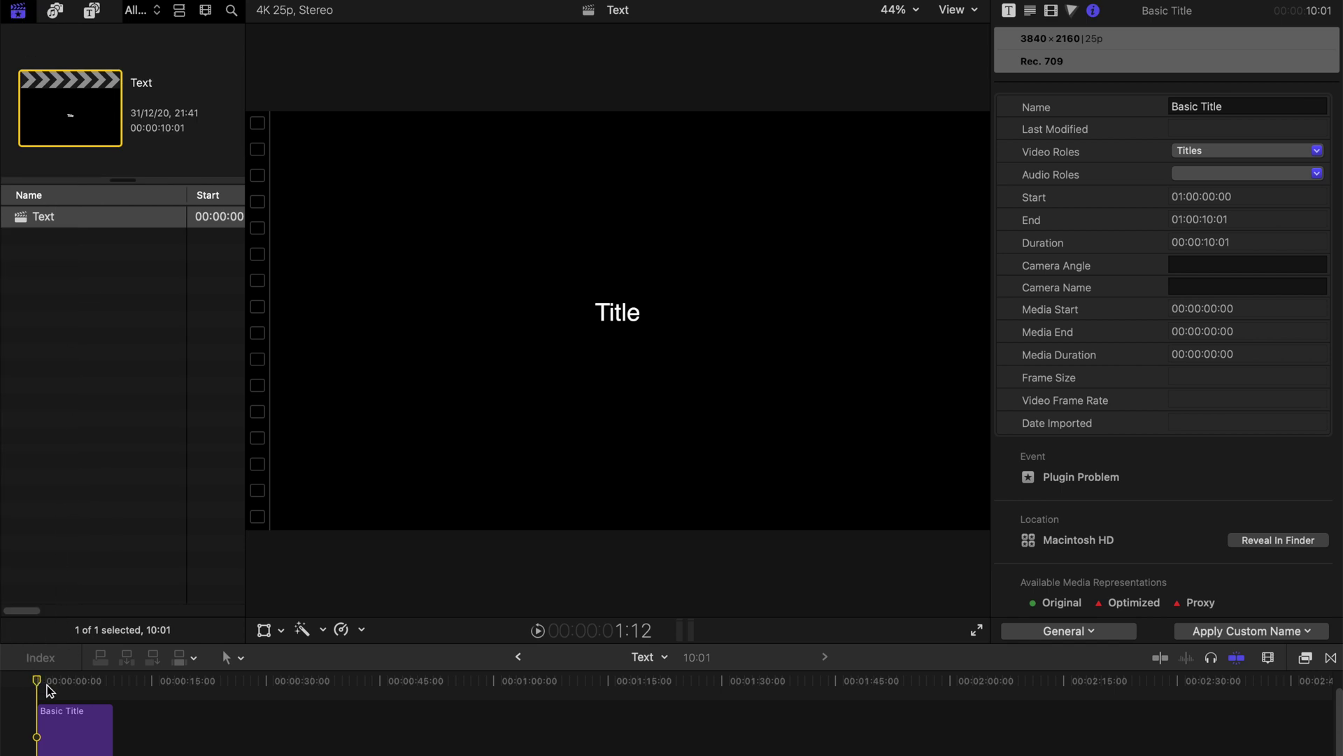
- Park the playhead at about 4:12 in the Basic Title and zoom the timeline onto it
left_click_drag(48, 686, 74, 693)
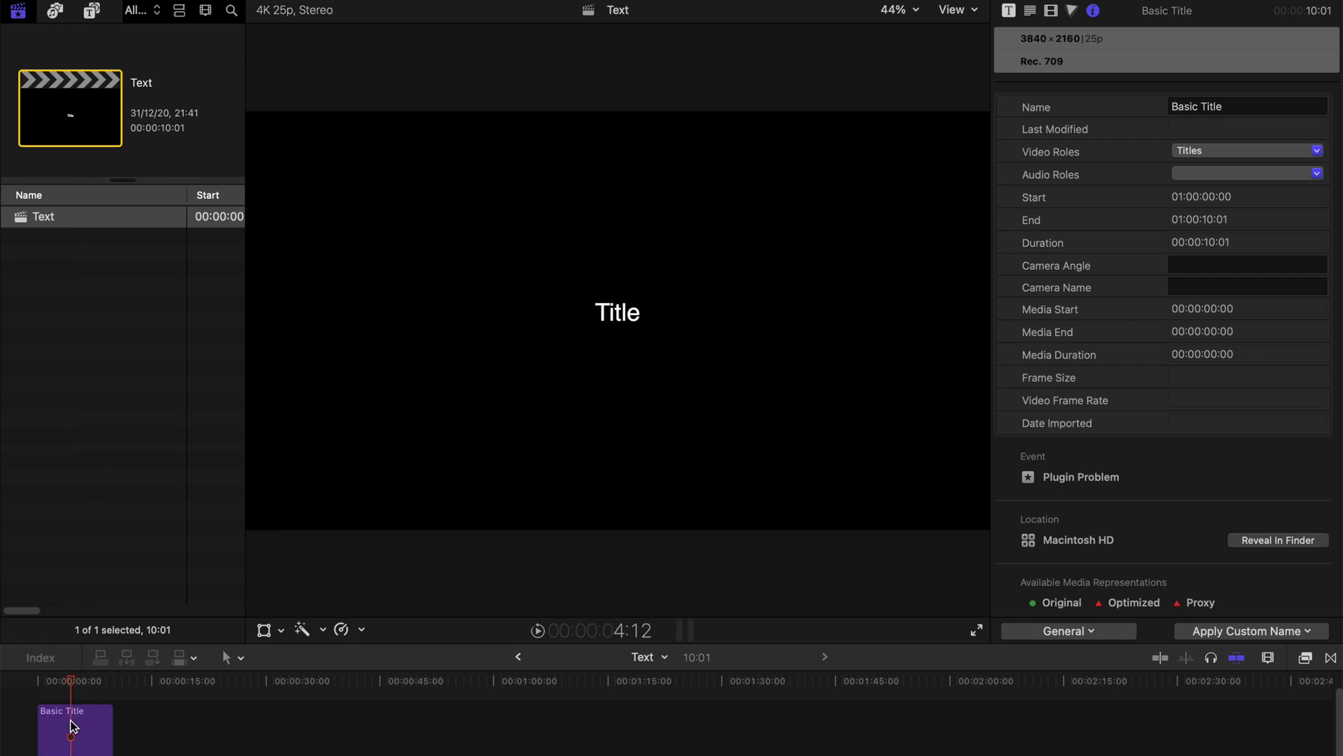
key("super+equal")
scroll(103, 717, "left", 5)
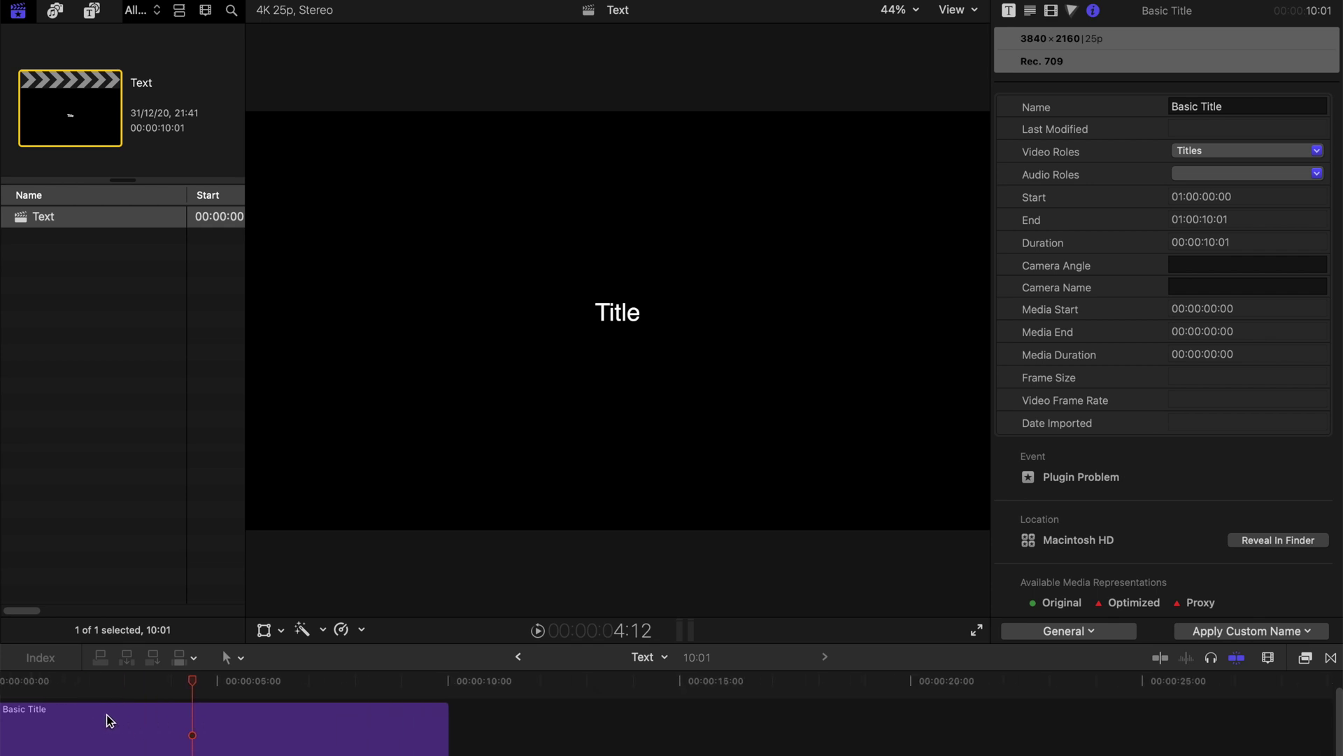
scroll(128, 694, "up", 2)
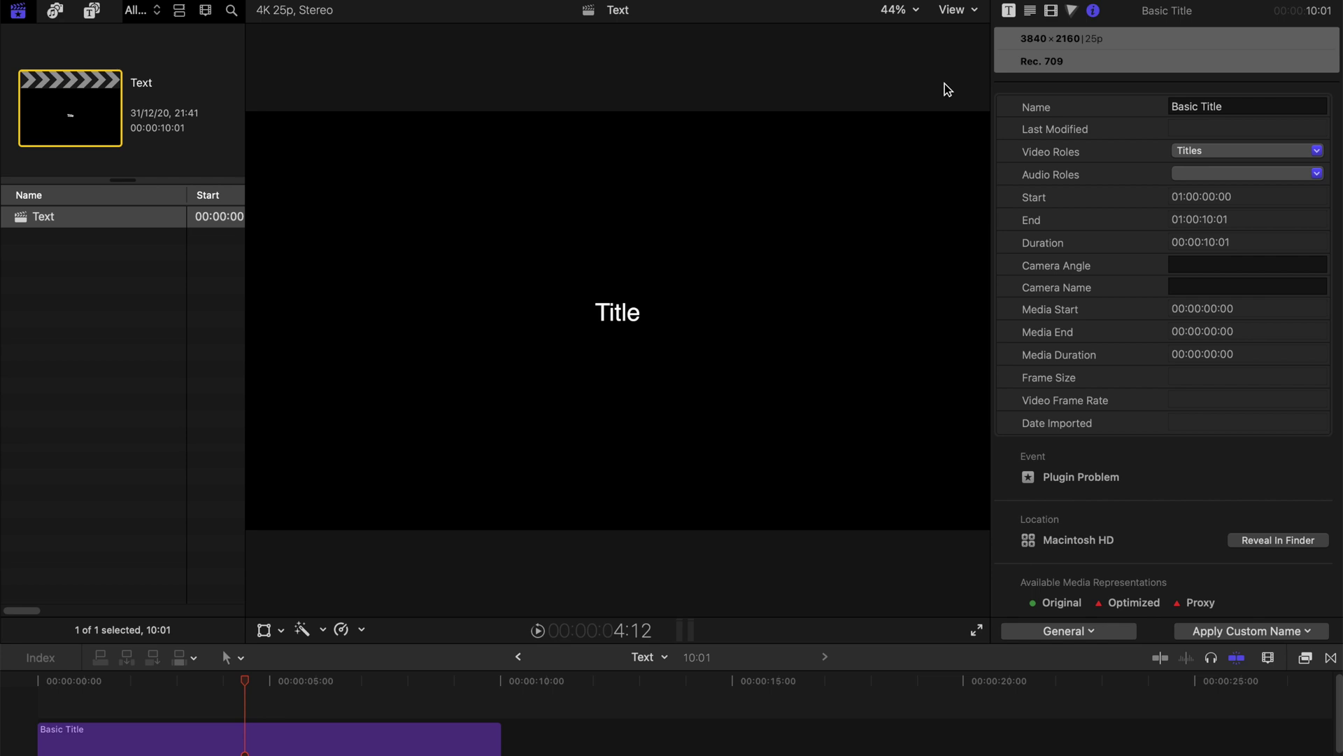
- Edit the title in the viewer, replacing 'Title' with 'LC MEDIA'
left_click(1031, 12)
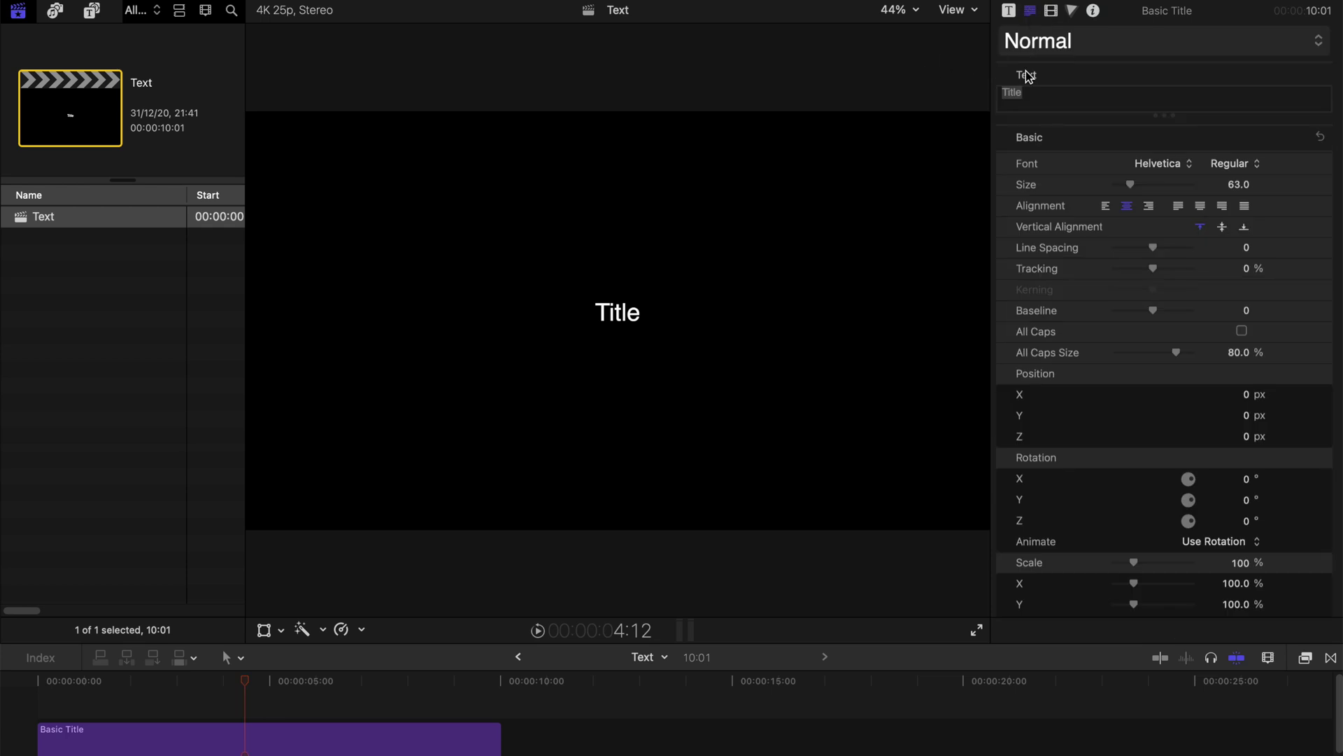
double_click(1020, 92)
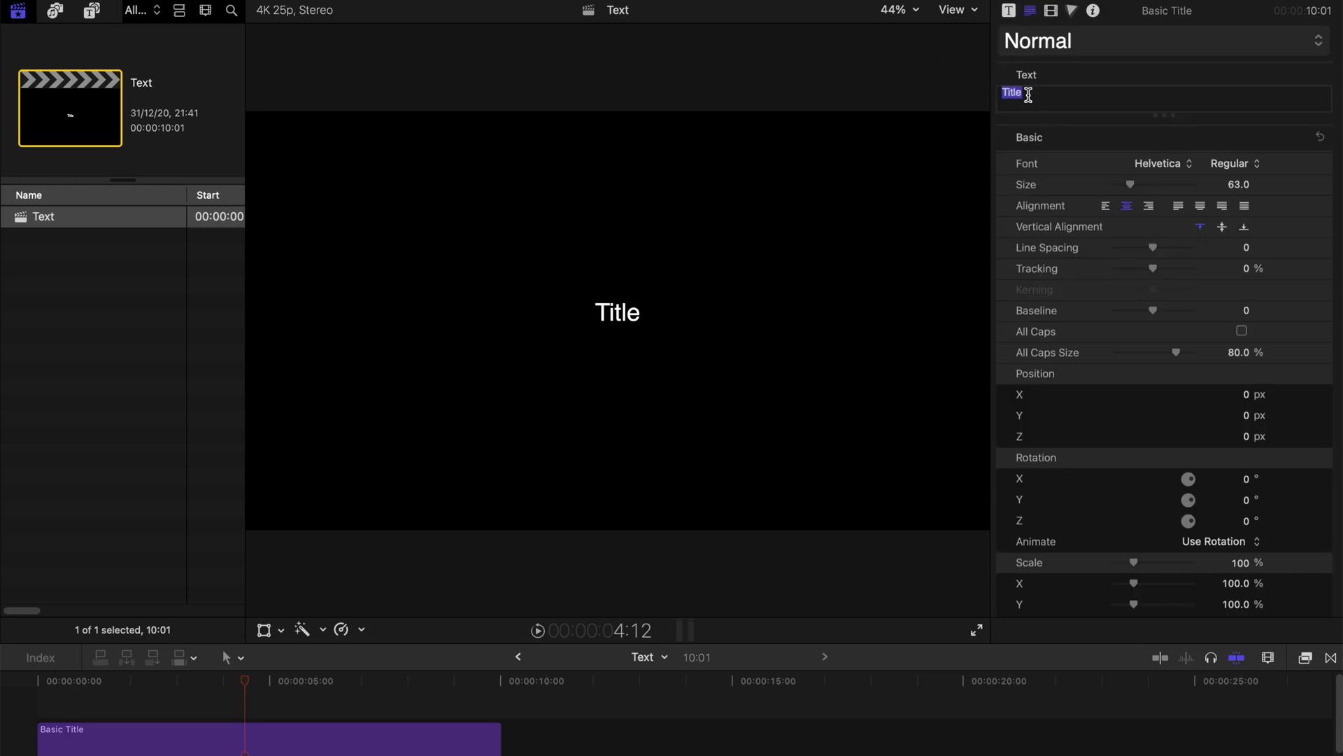
double_click(619, 312)
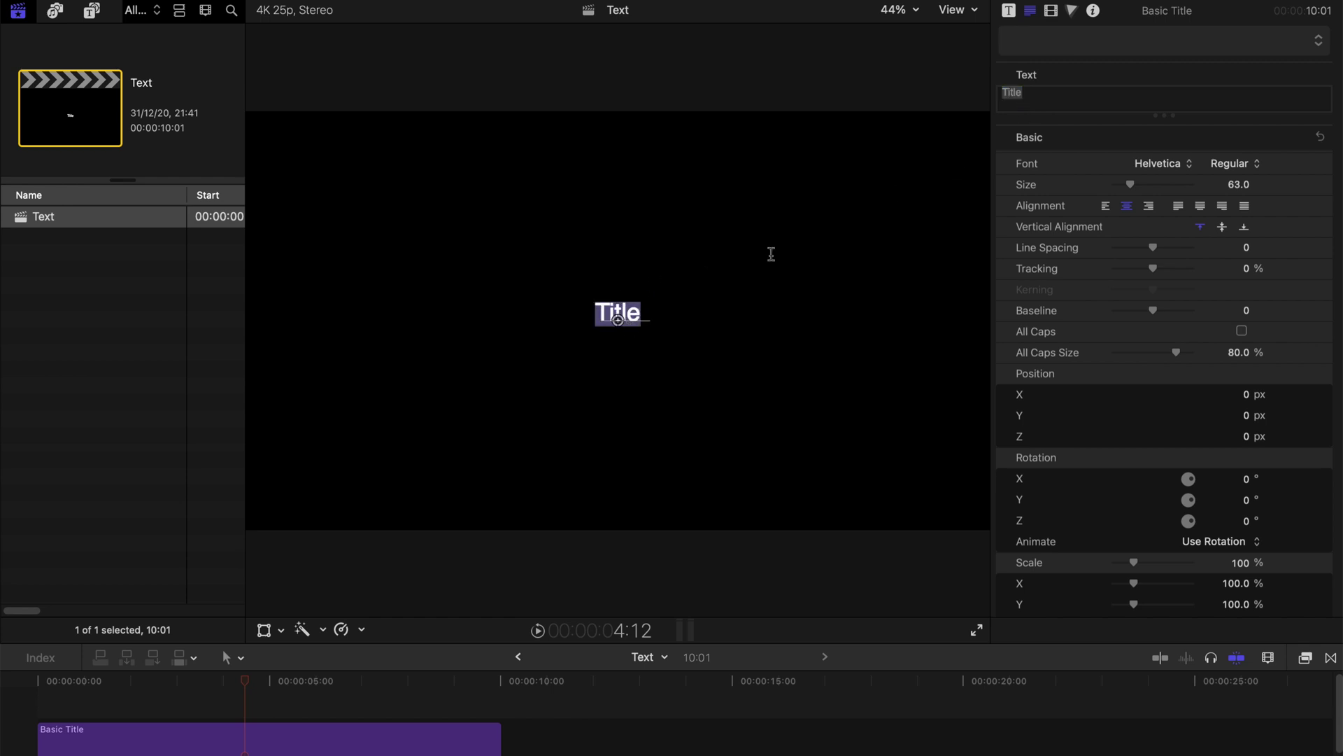
key("BackSpace")
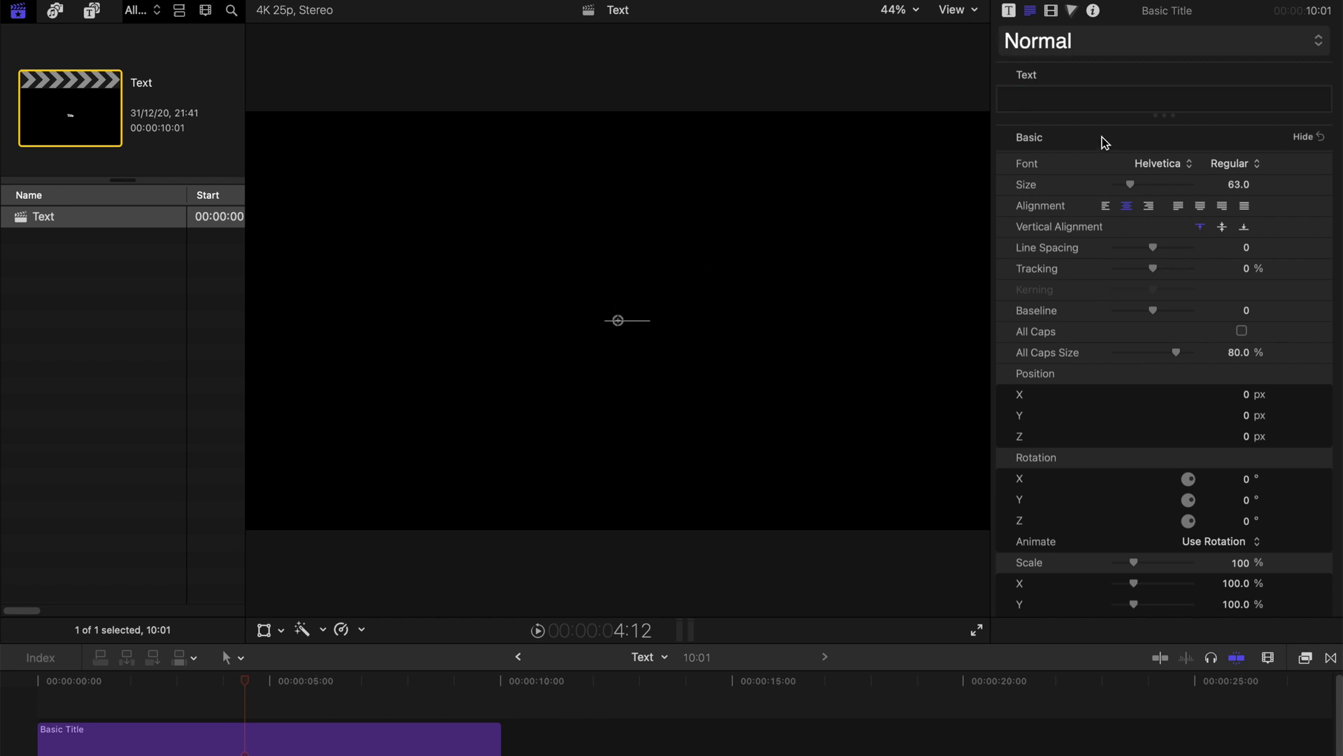
type("LC M")
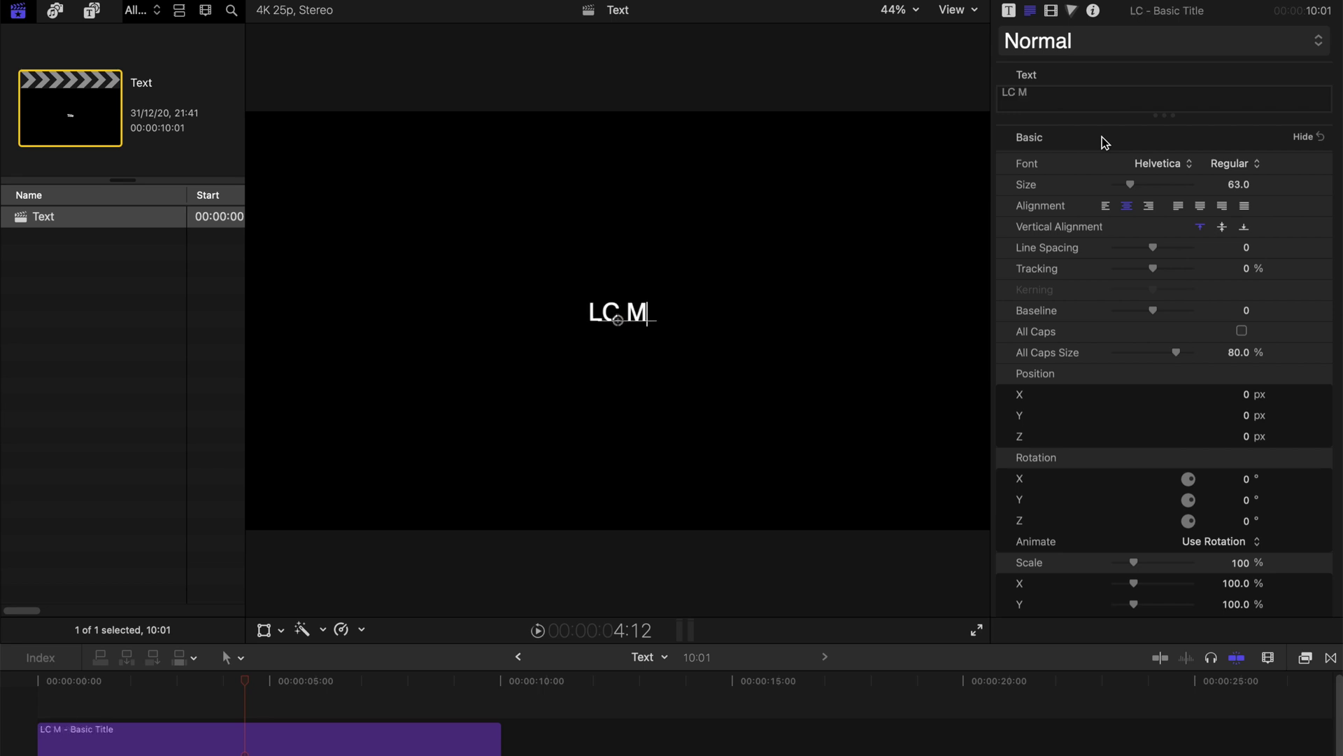
type("EDIA")
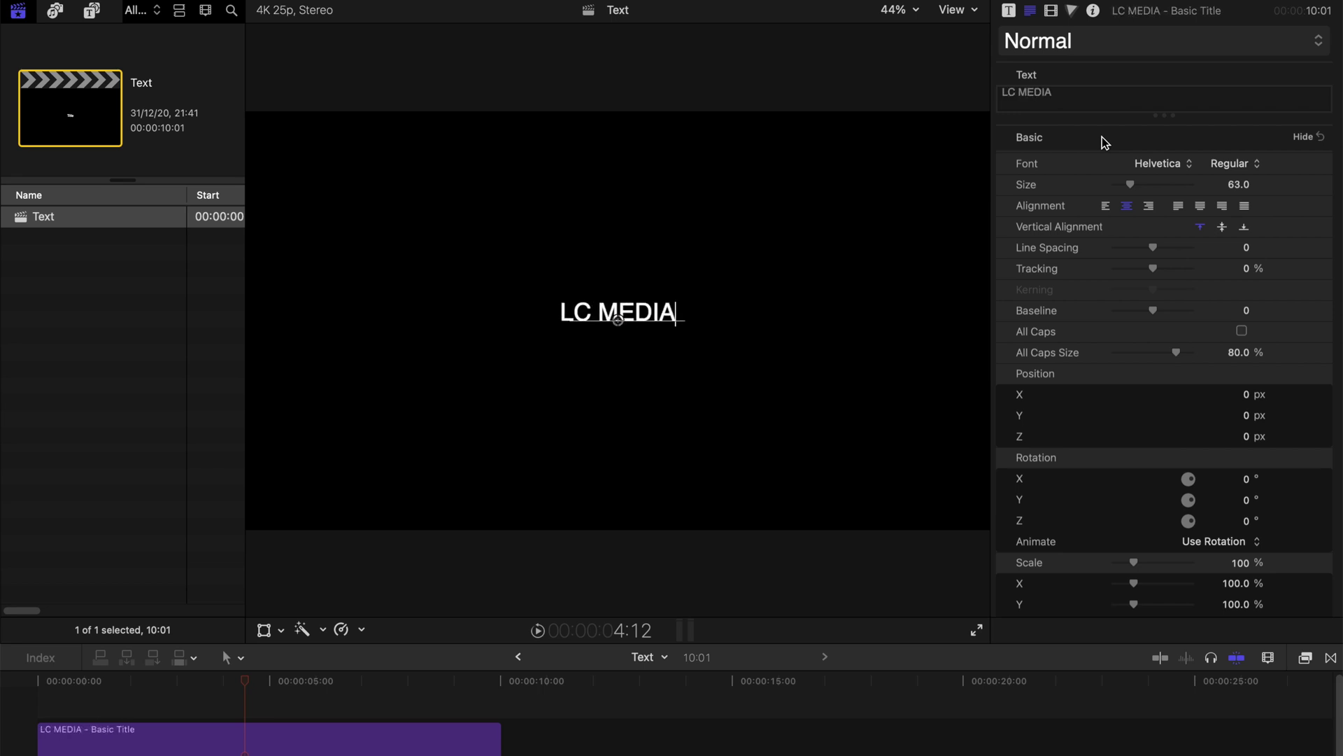
- Set the title font to Gloss And Bloom and enlarge it to size 186
left_click(1135, 159)
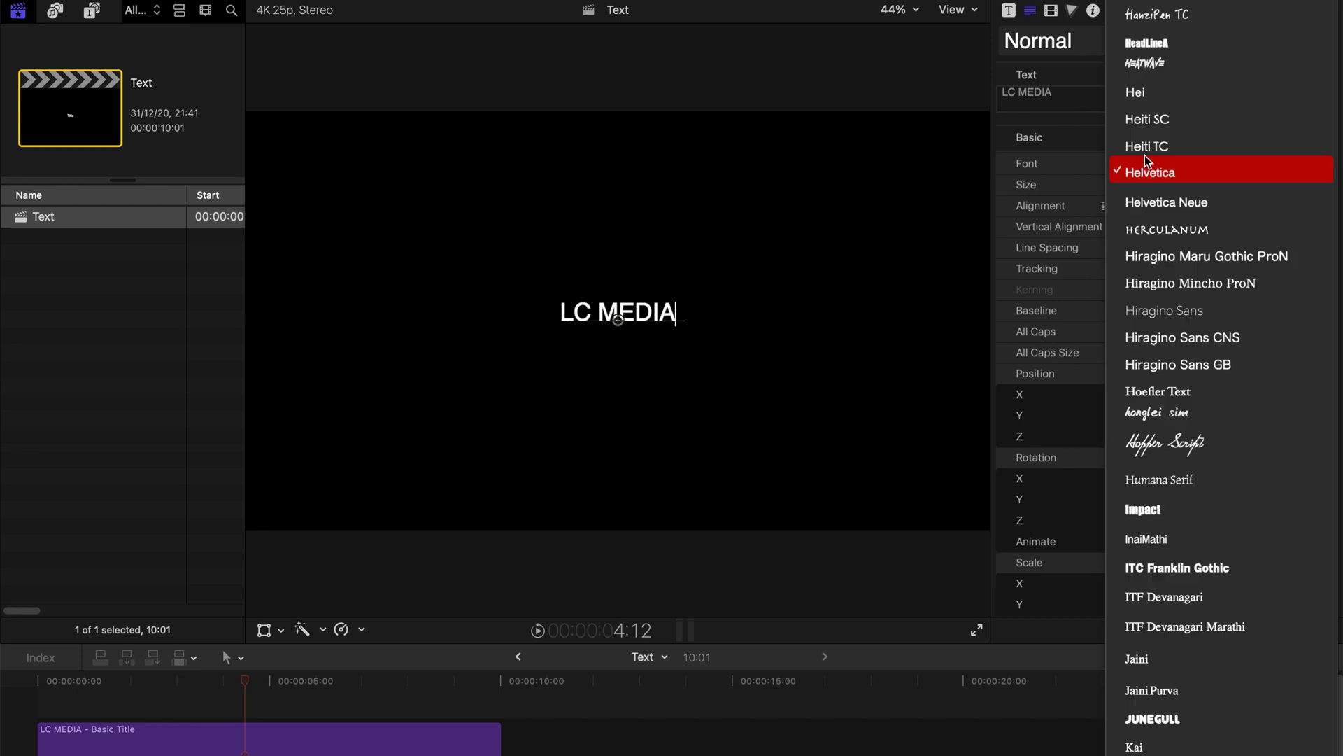
scroll(1149, 89, "up", 10)
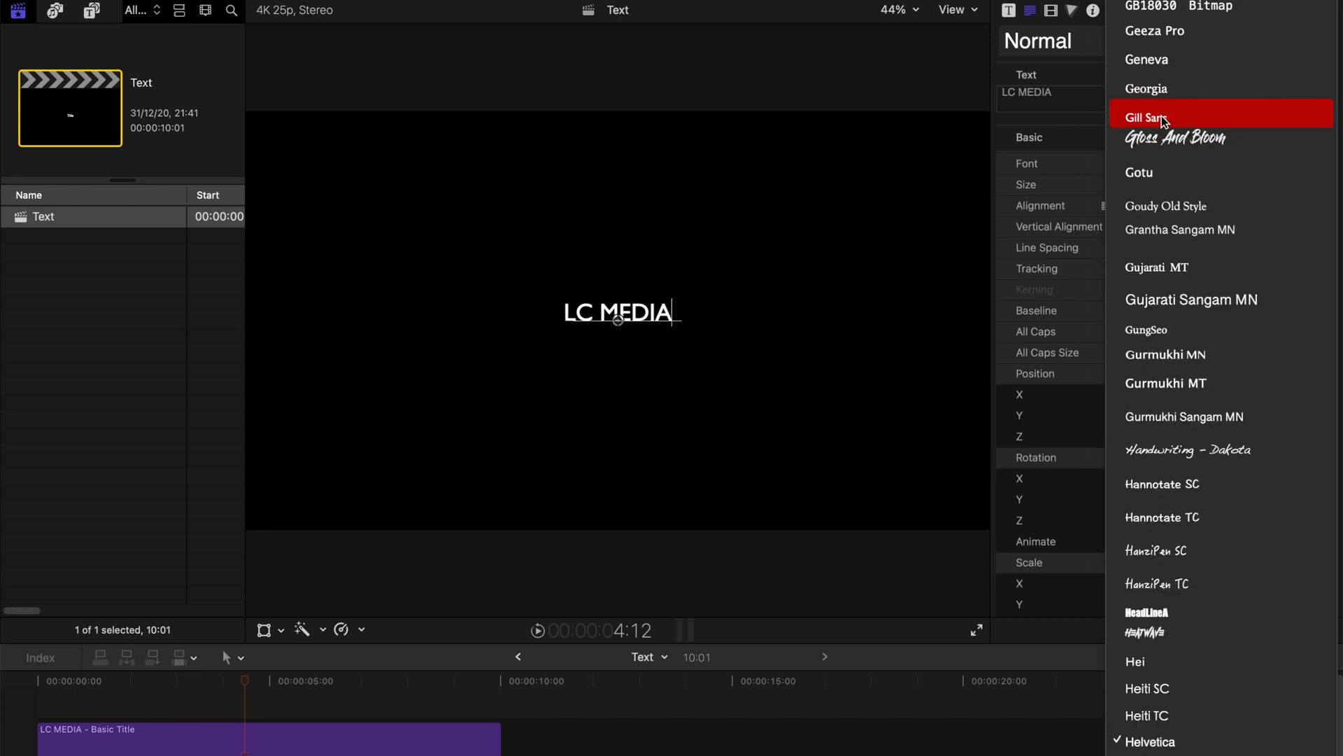
left_click(1161, 135)
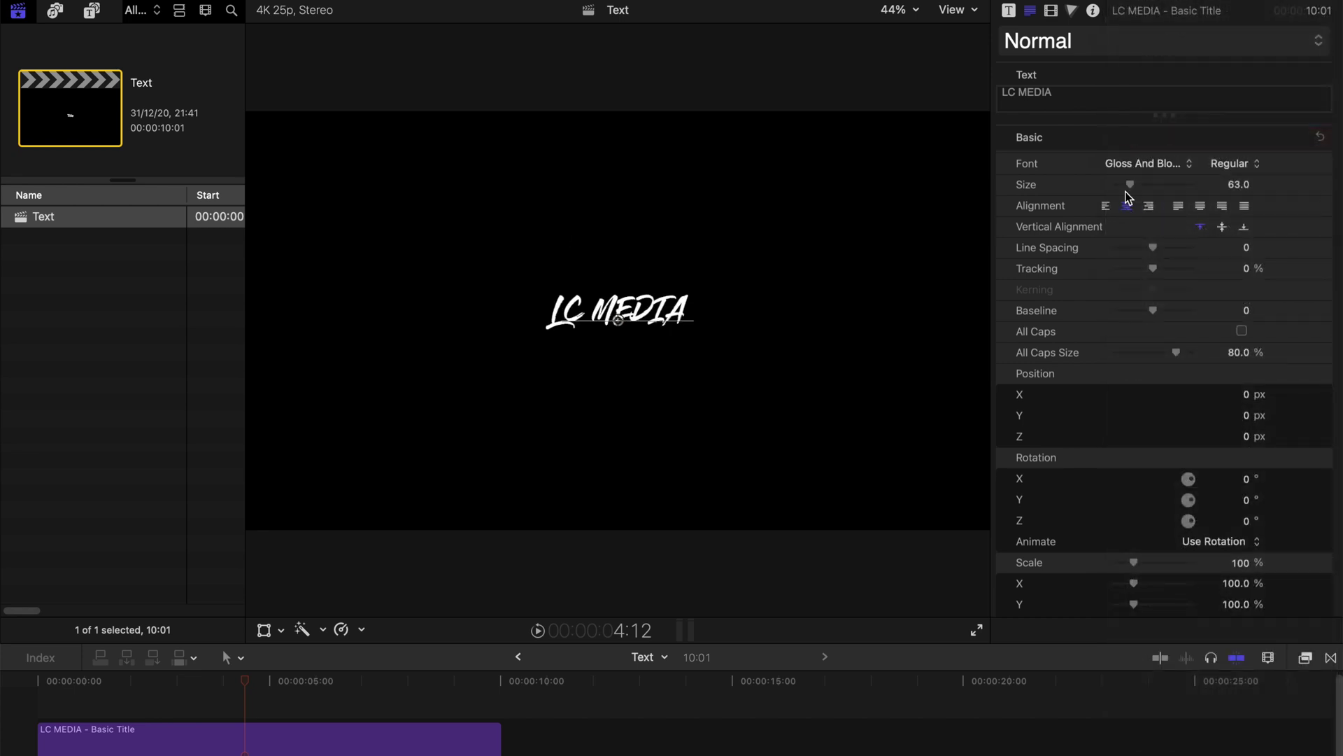
left_click_drag(1131, 184, 1164, 185)
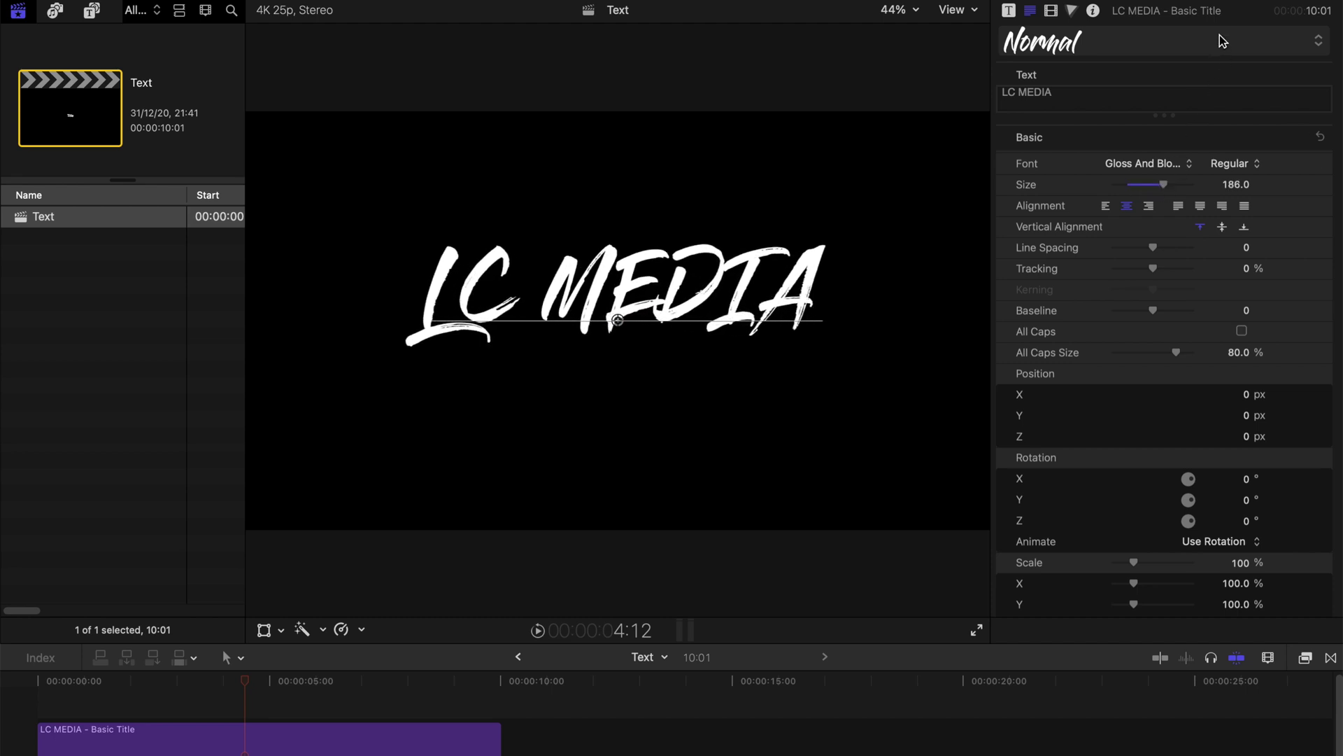
key("ctrl+super+1")
- Keep the Regular weight, centre-align the text, and raise line spacing to 16
left_click(1229, 165)
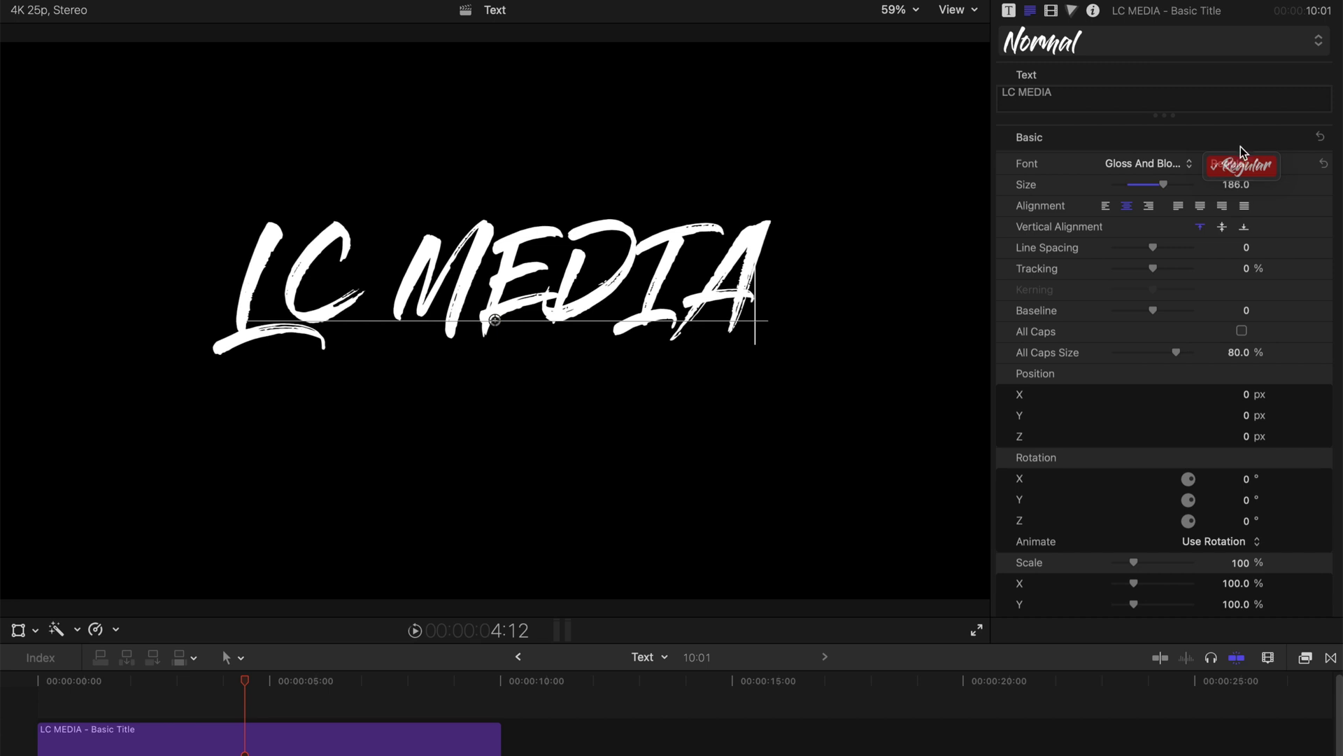
left_click(1240, 146)
left_click(1106, 205)
left_click(1149, 206)
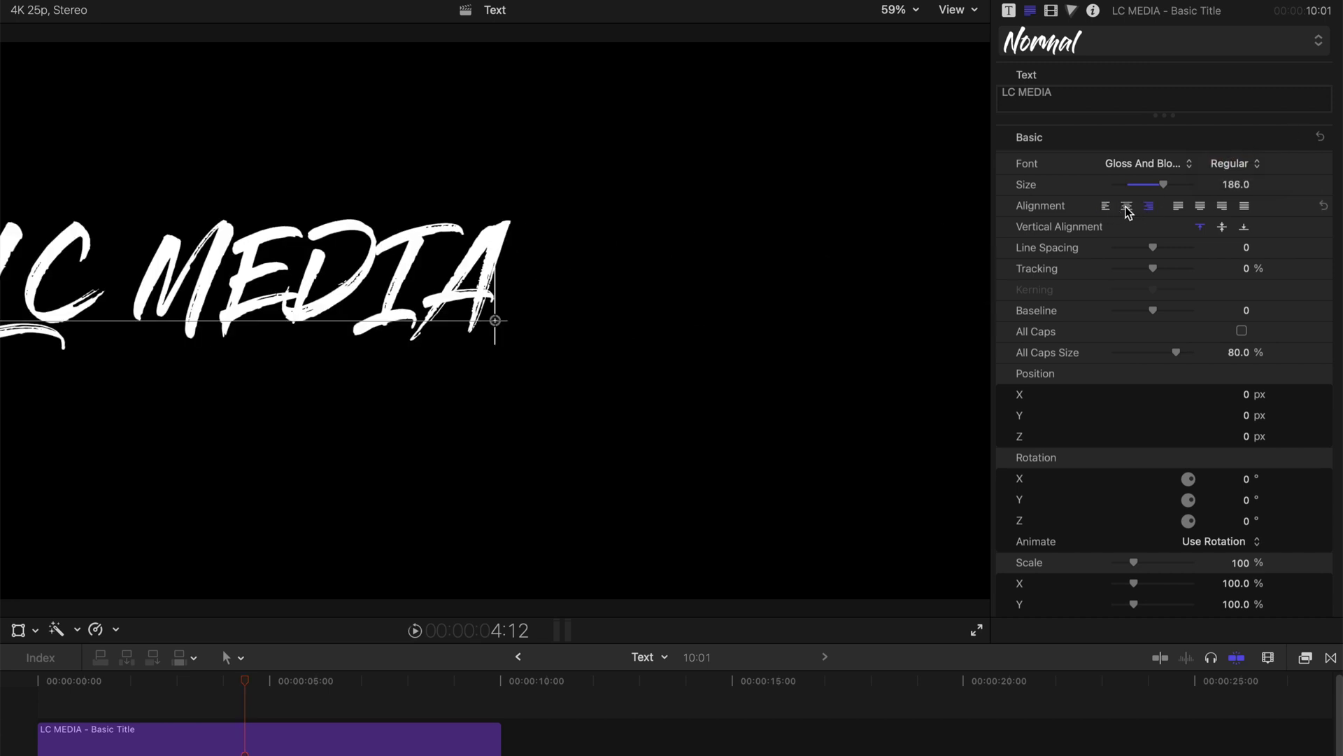
left_click(1126, 206)
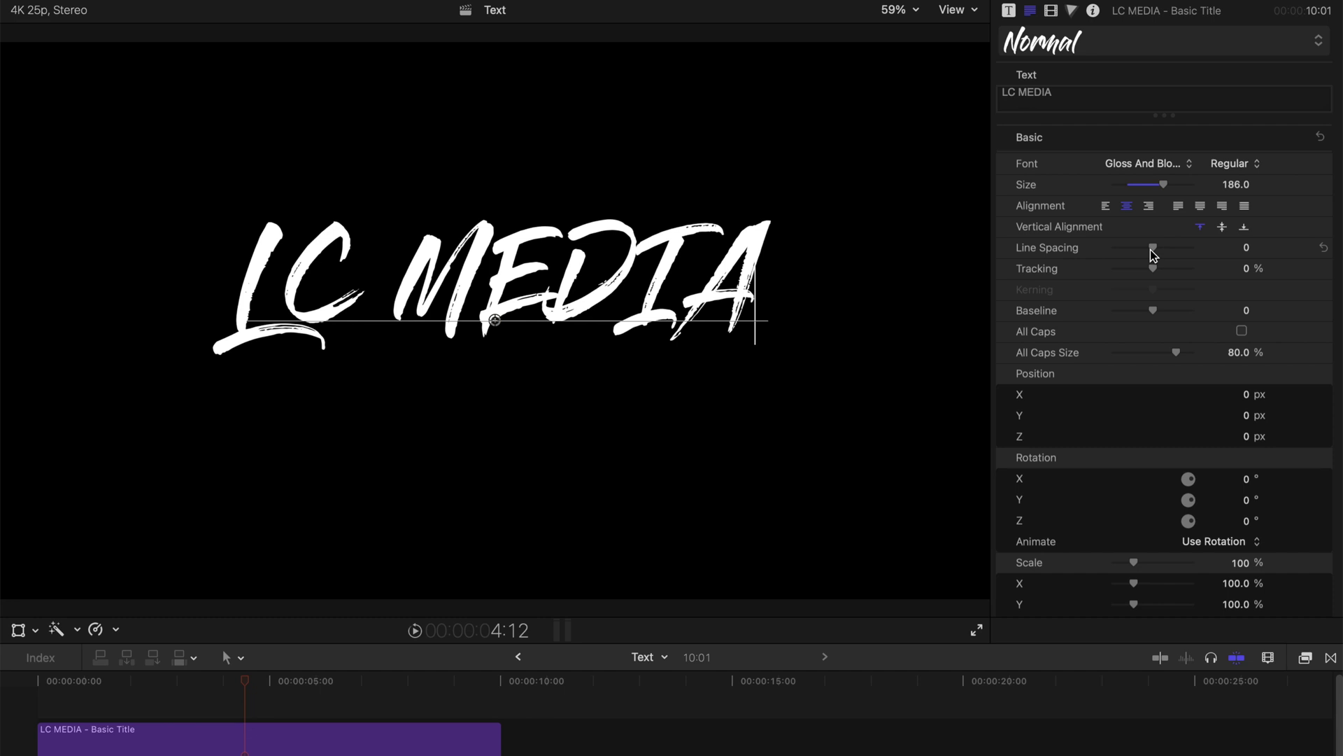
mouse_move(1153, 254)
left_mouse_down()
mouse_move(1164, 271)
mouse_move(1148, 270)
left_mouse_up()
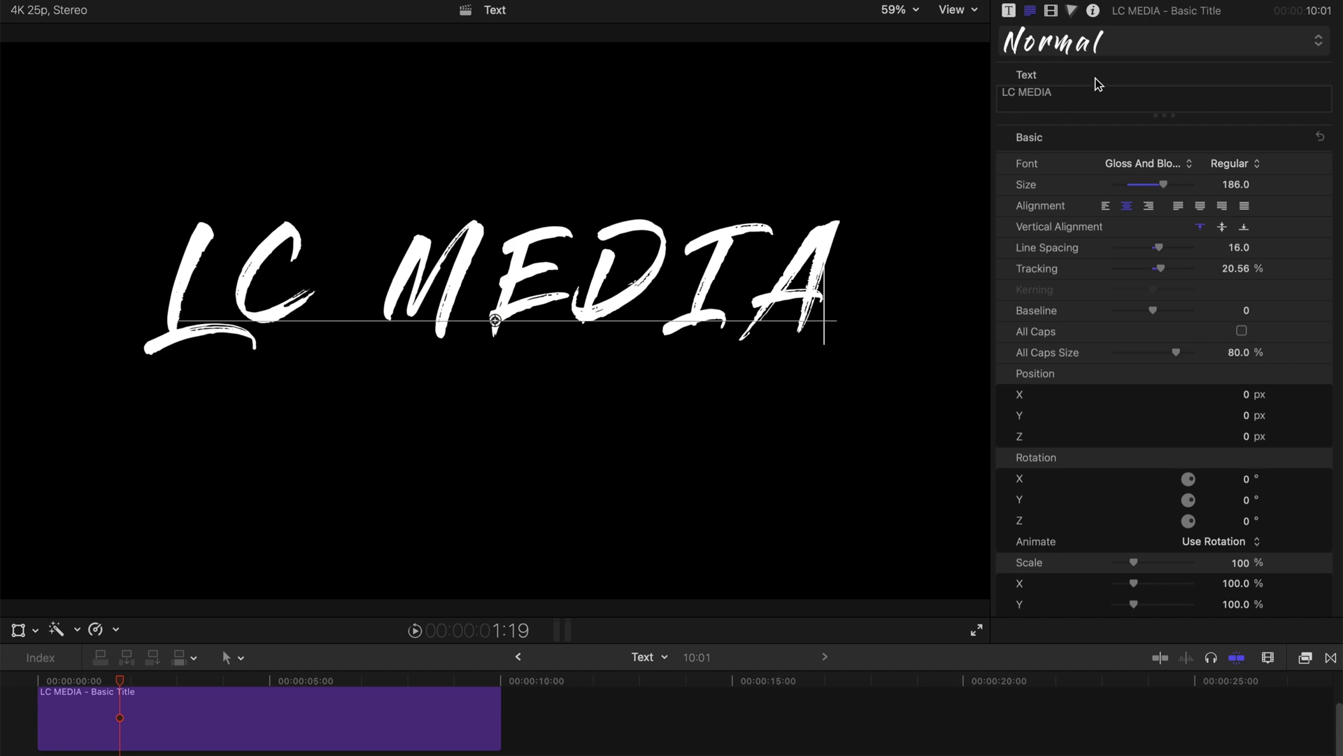
- Search the Generators for 'cus' and place the Custom generator beneath the LC MEDIA title
key("ctrl+super+1")
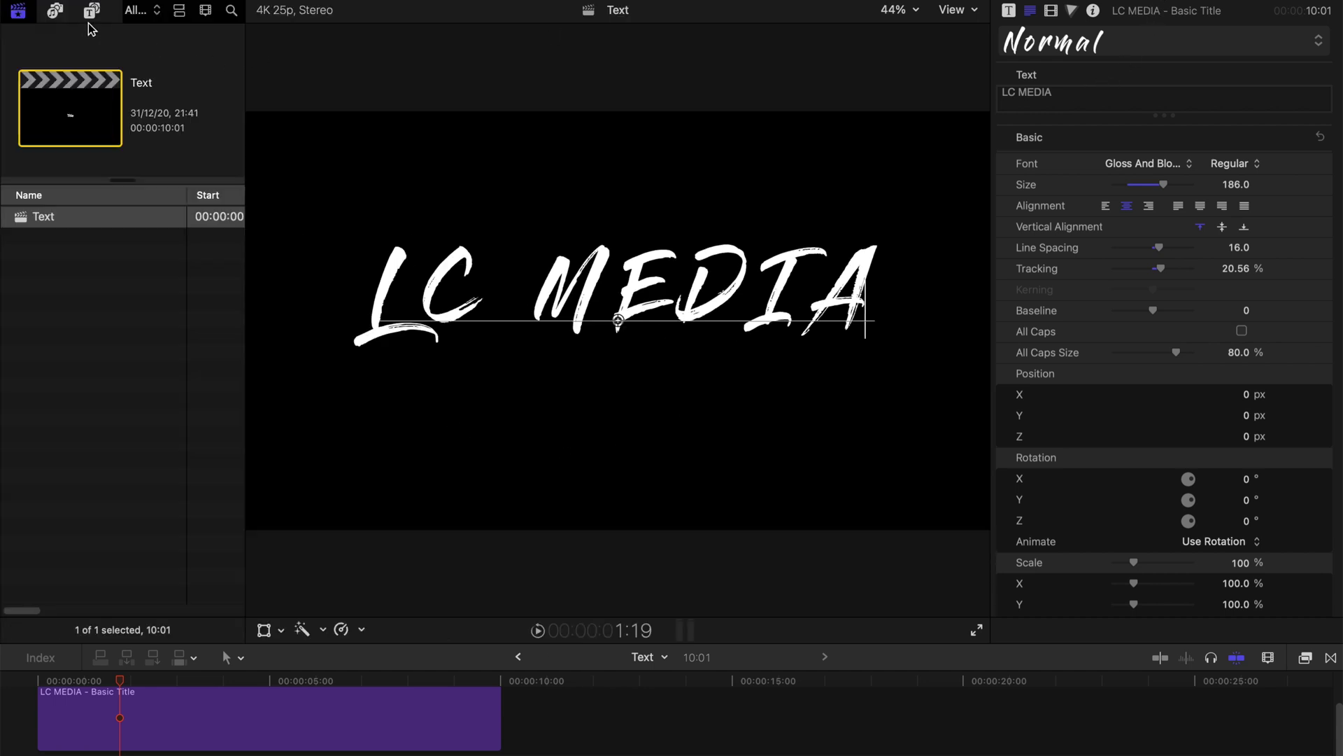
left_click(100, 14)
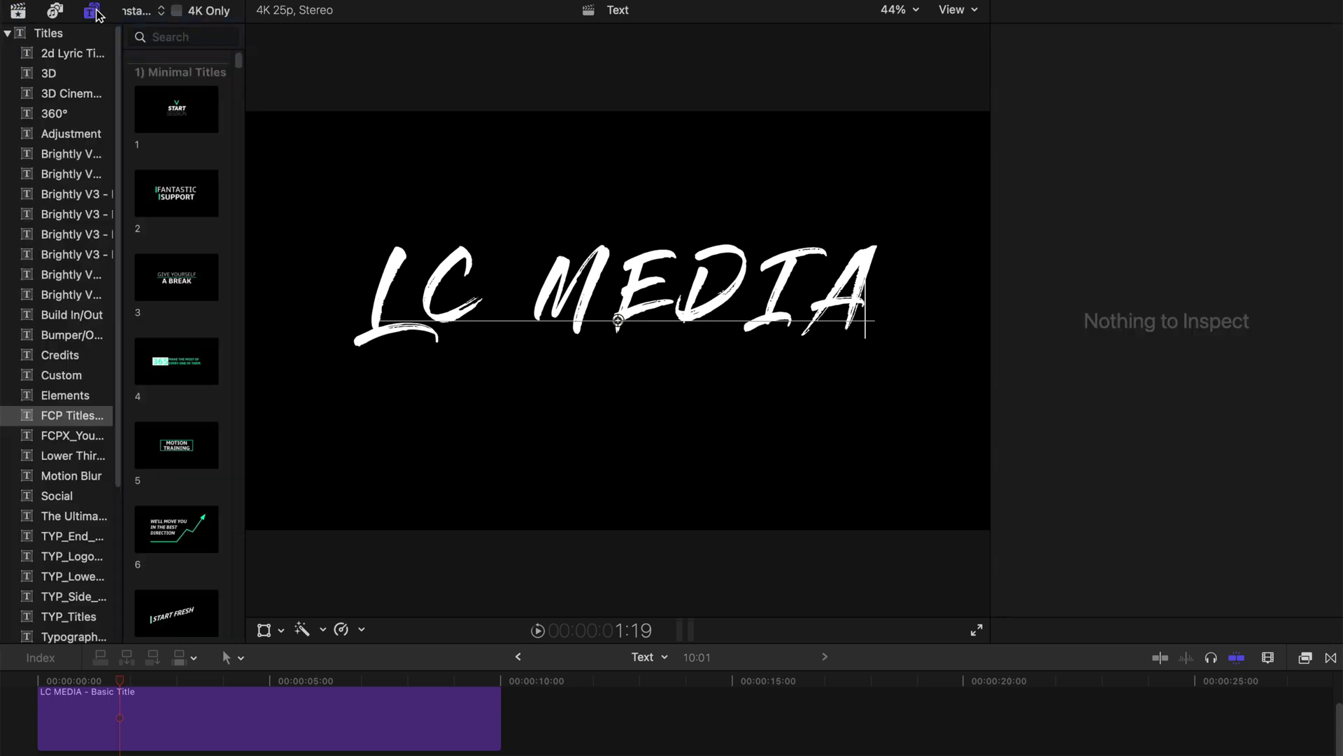
scroll(70, 381, "down", 5)
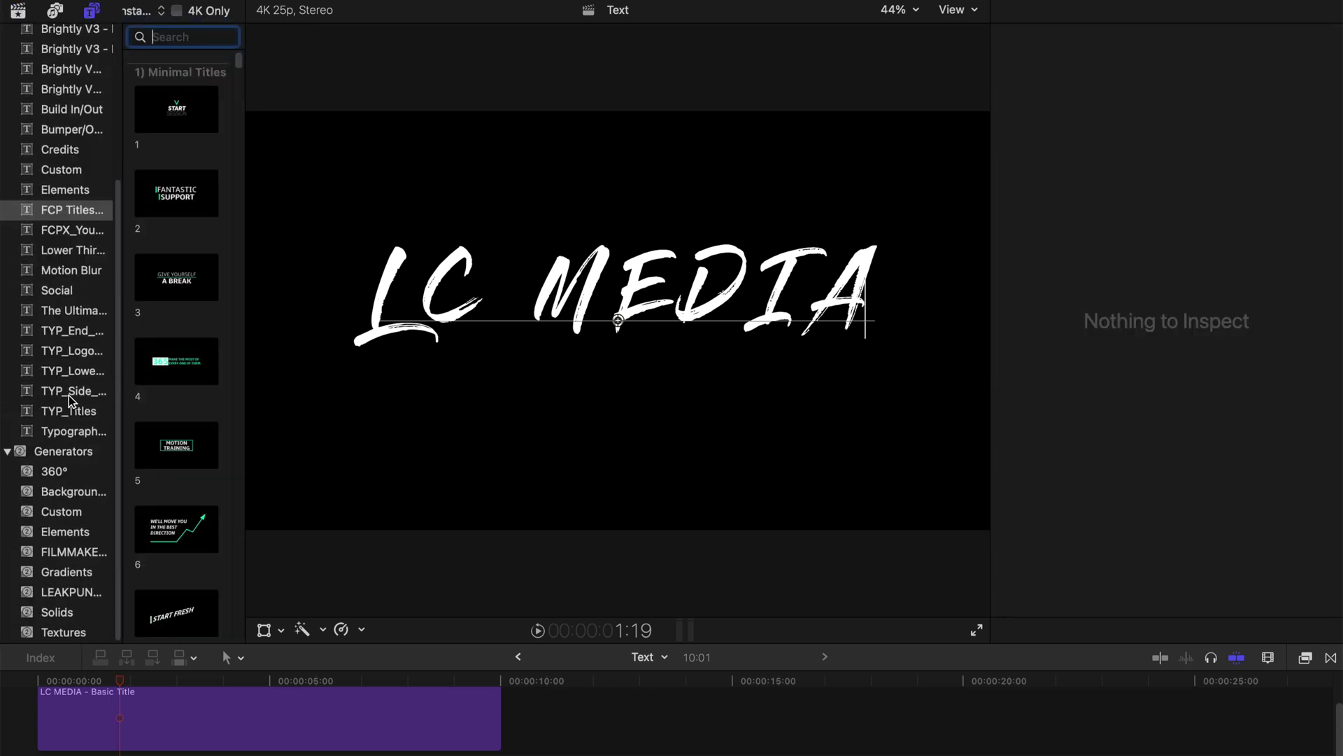
left_click(35, 454)
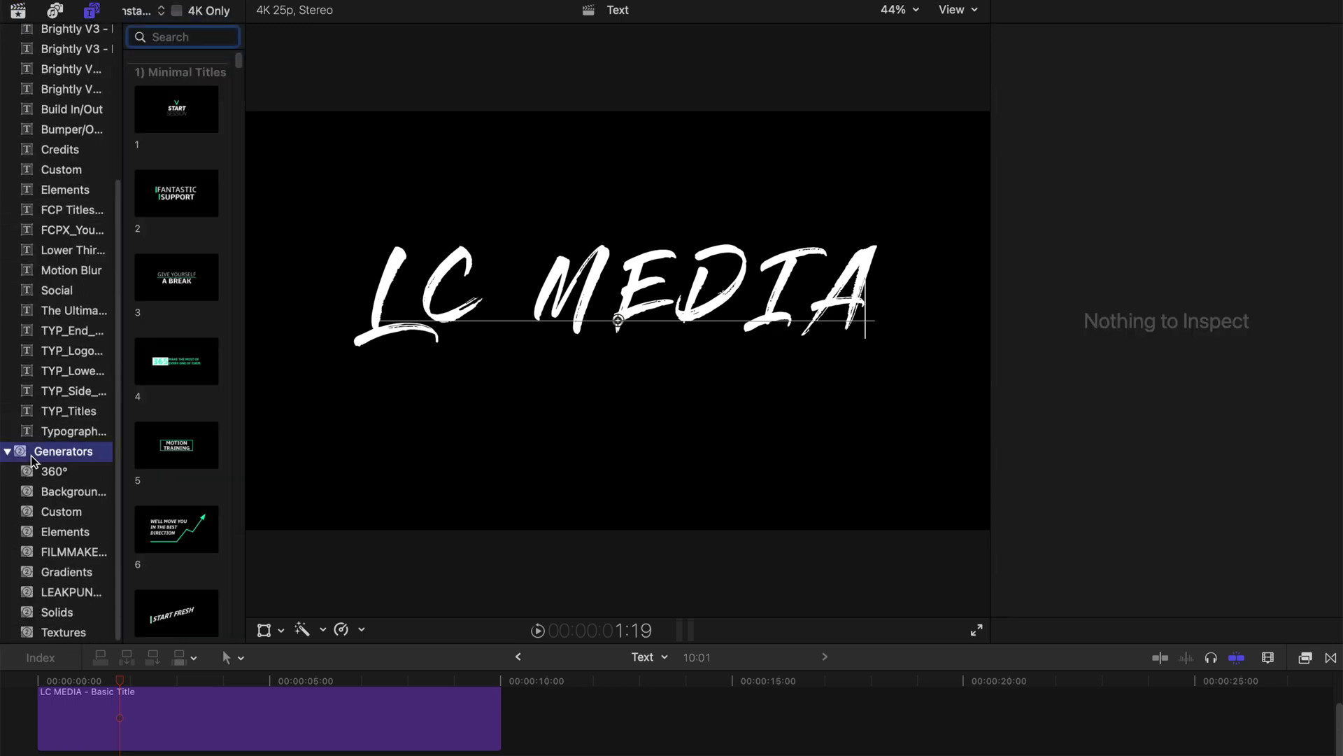
left_click(175, 36)
type("c")
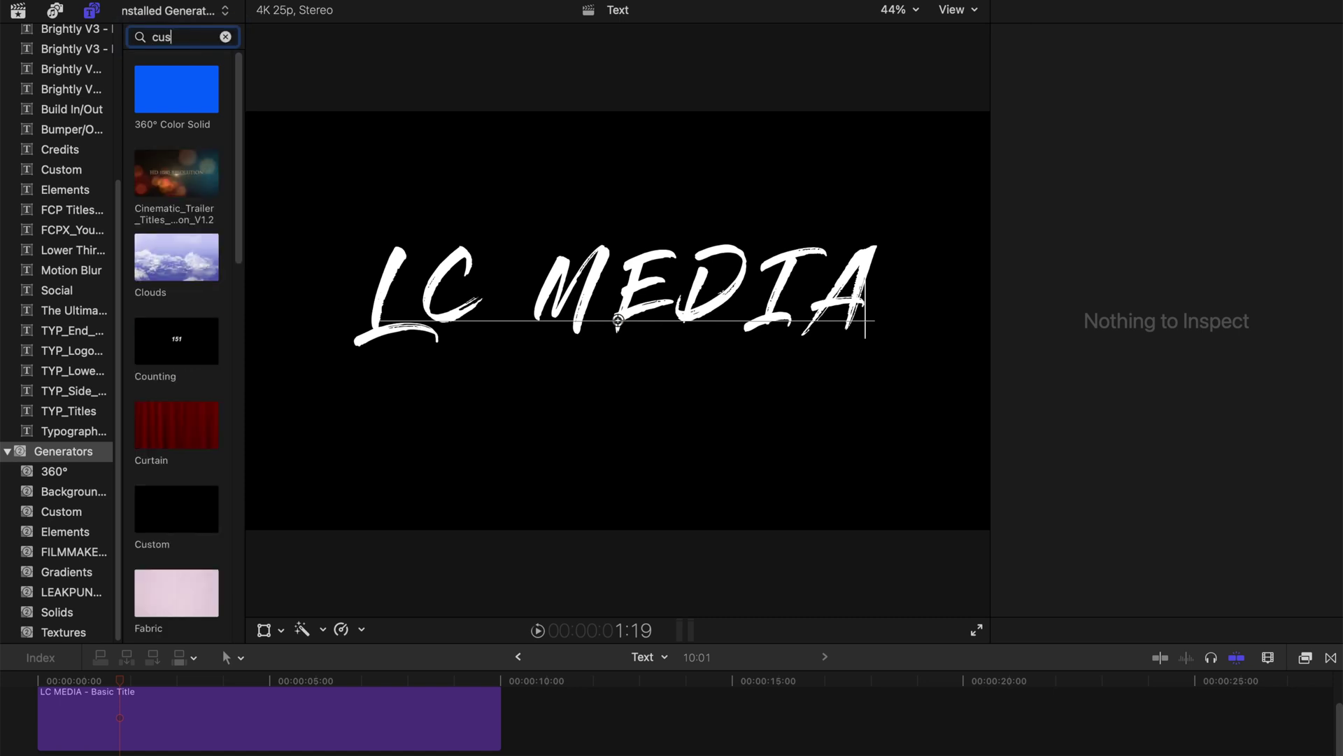
type("us")
left_click_drag(145, 98, 90, 748)
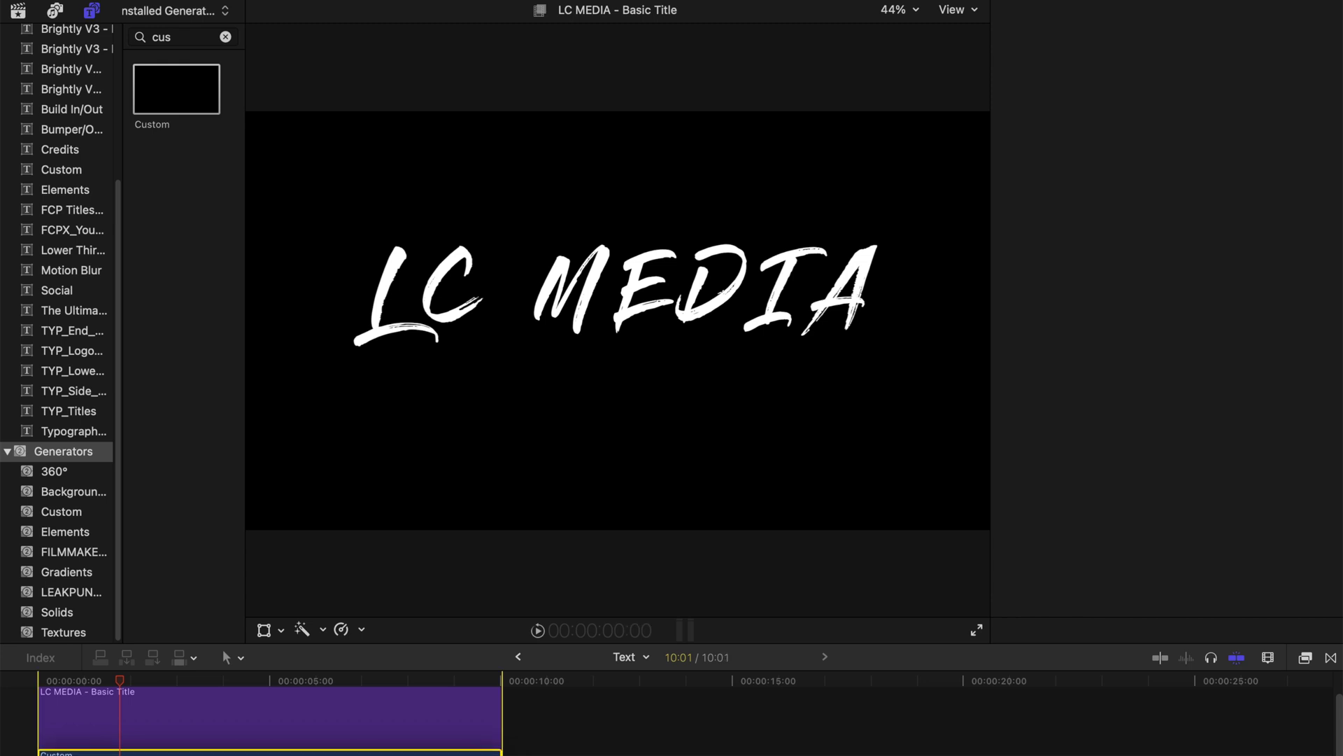
scroll(56, 721, "down", 2)
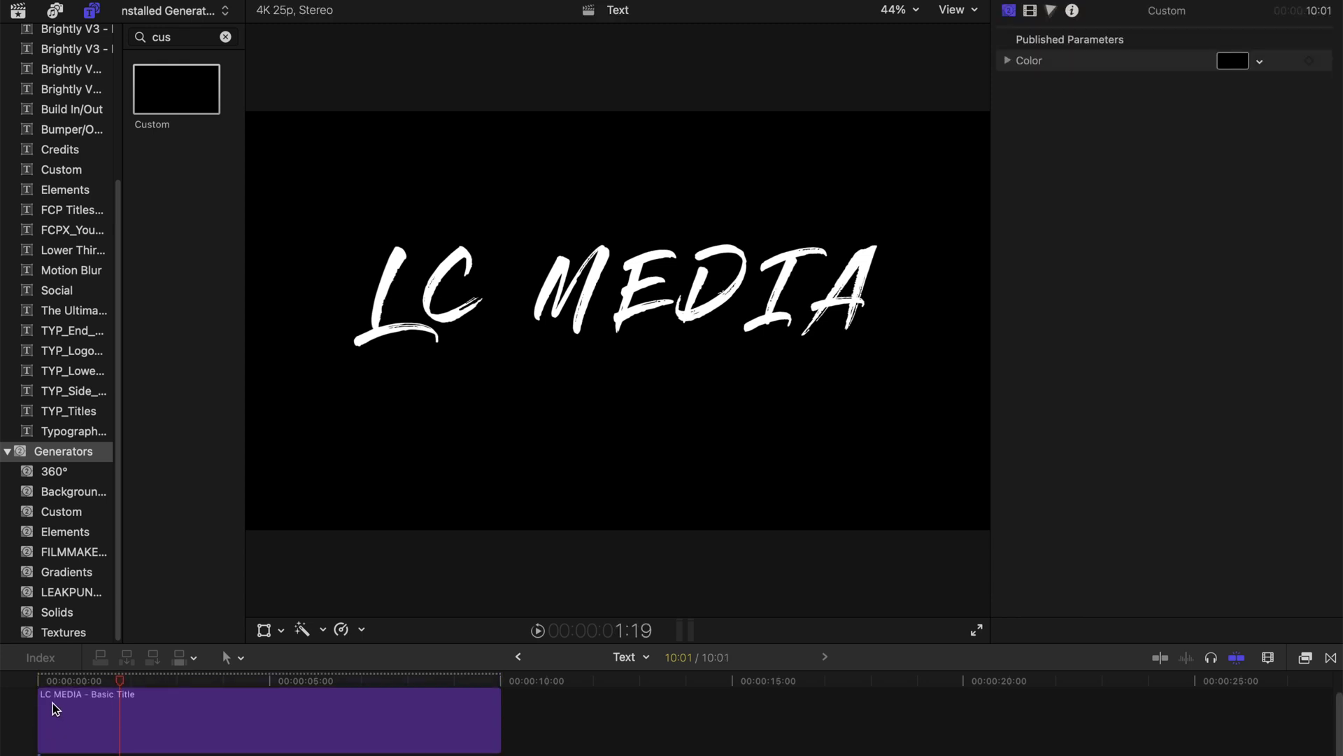
- Drag sakura-at-park-in-spring-FJLCP95.mov from Finder under the title, close Finder, and select the clip
left_click_drag(91, 644, 91, 573)
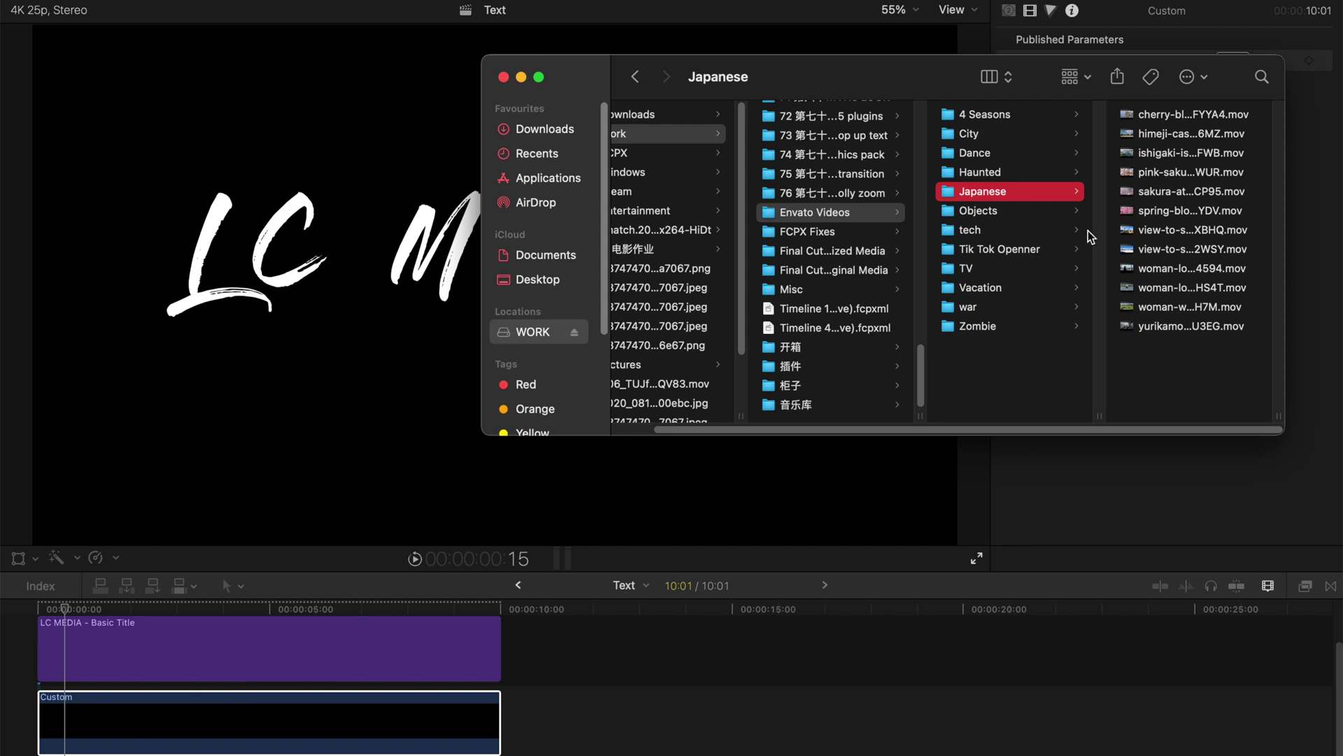
left_click_drag(1161, 193, 105, 707)
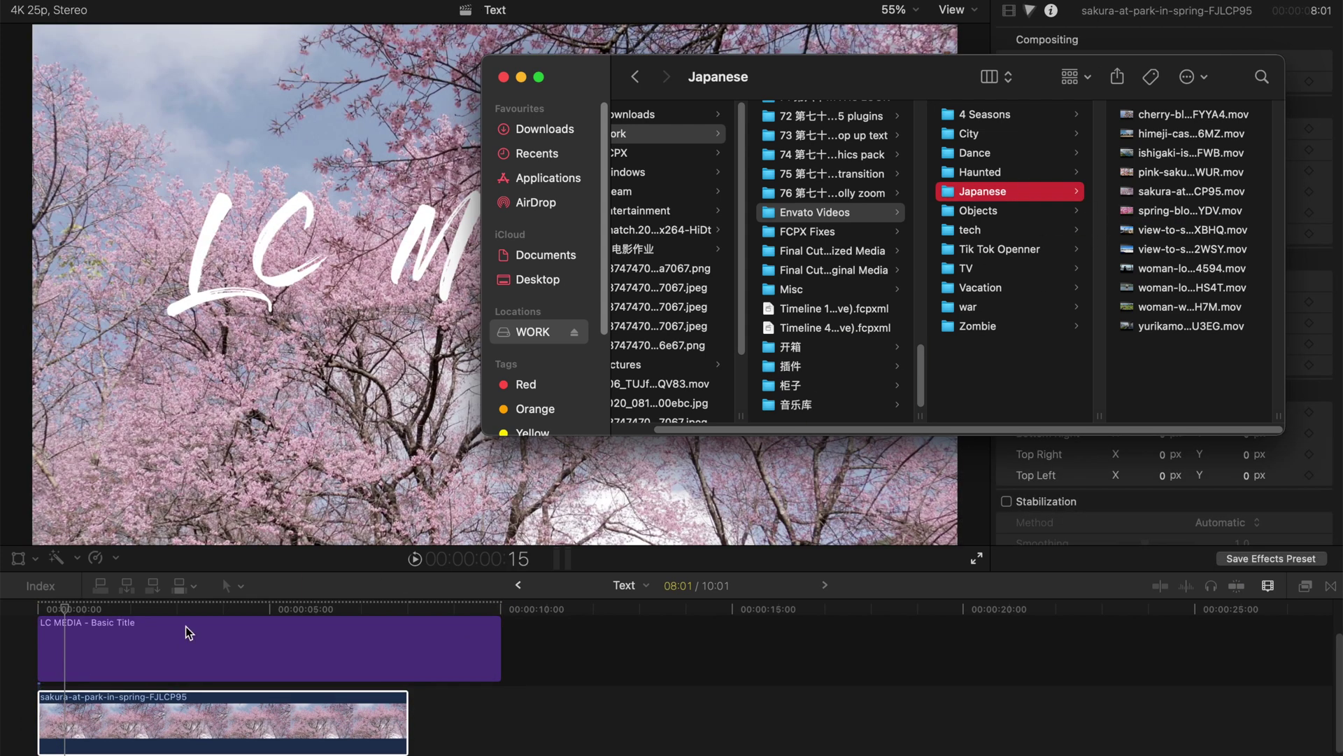
left_click(503, 77)
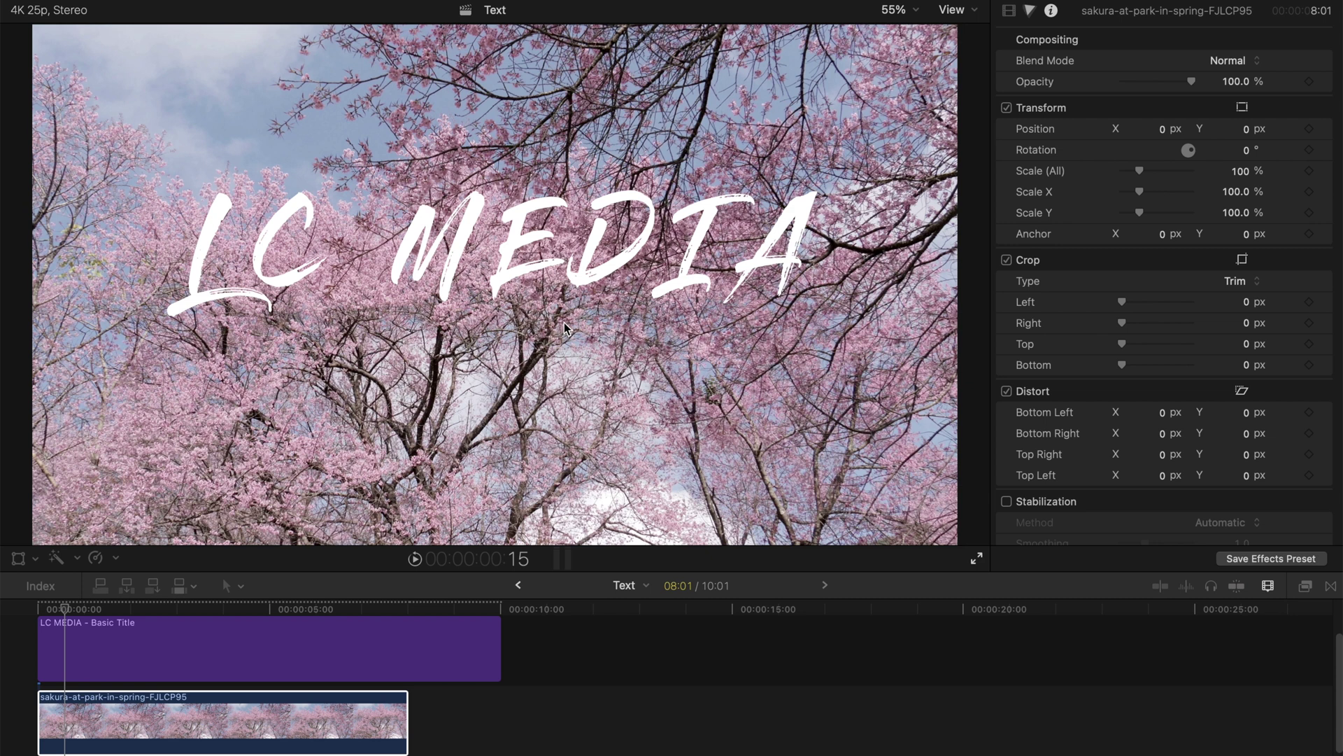
left_click(198, 717)
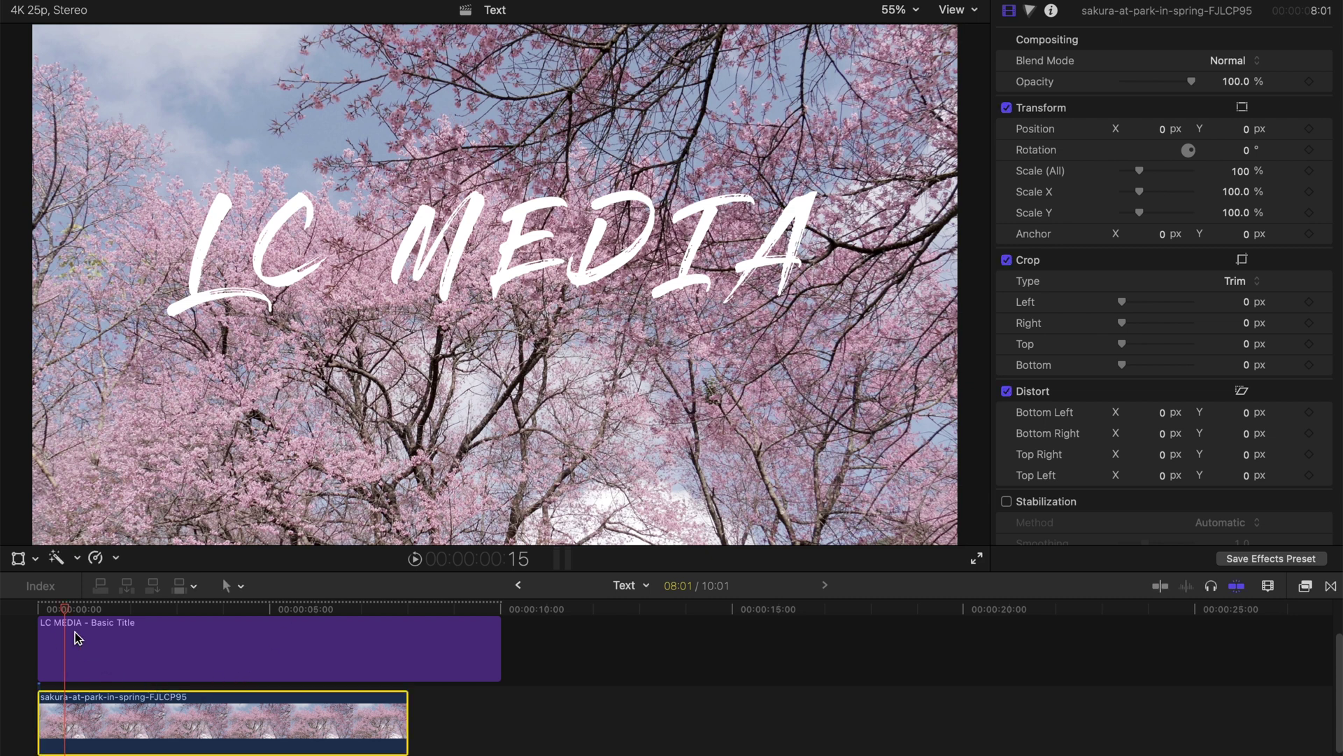
- Disable the sakura clip with V and colour the Custom generator background salmon red
key("v")
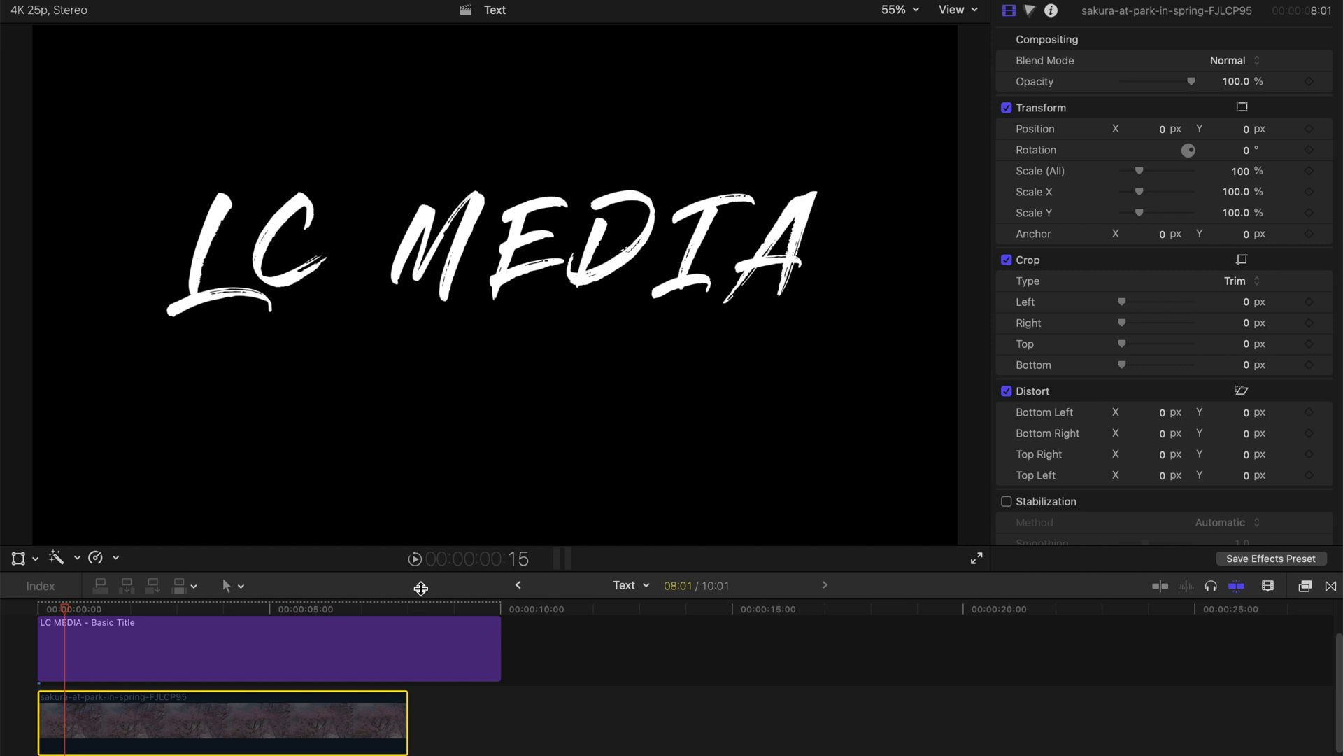
scroll(240, 729, "down", 2)
left_click(105, 745)
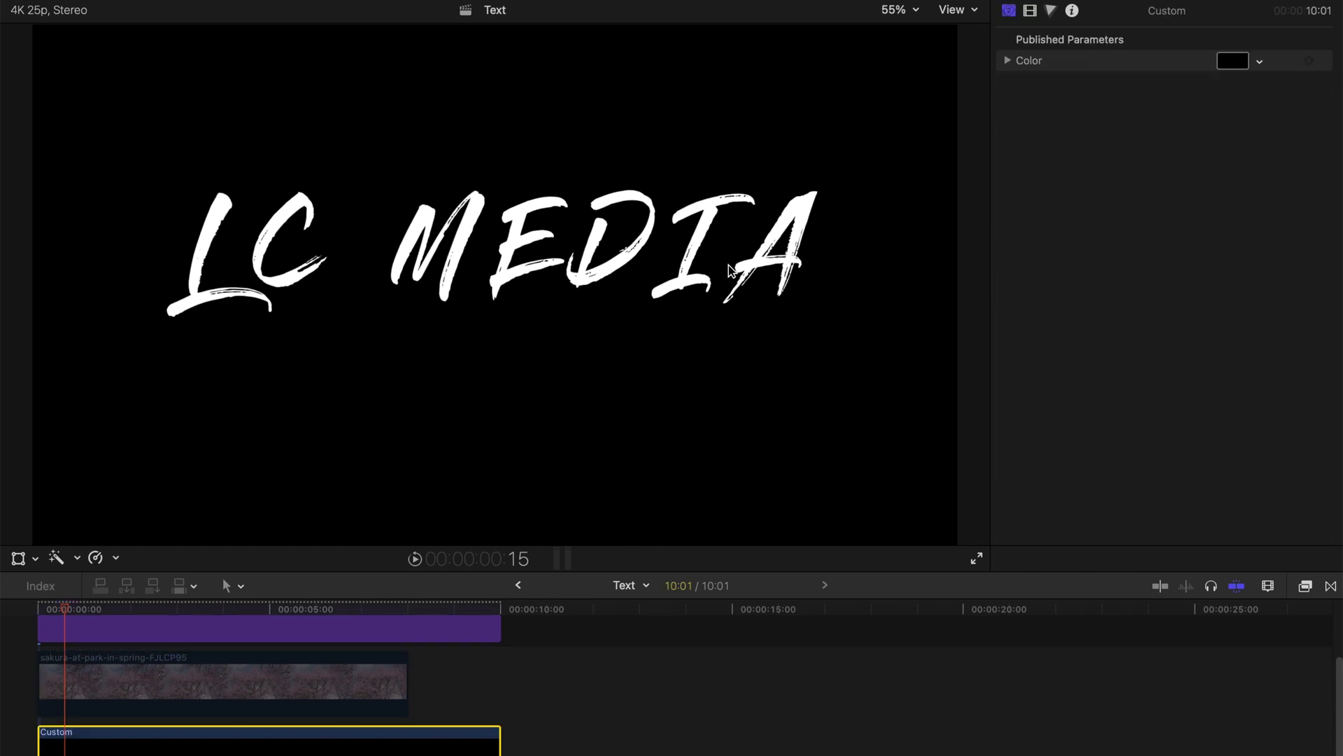
left_click(1264, 61)
mouse_move(1198, 89)
left_mouse_down()
mouse_move(1220, 81)
mouse_move(1219, 99)
mouse_move(1178, 104)
mouse_move(1185, 84)
left_mouse_up()
key("Return")
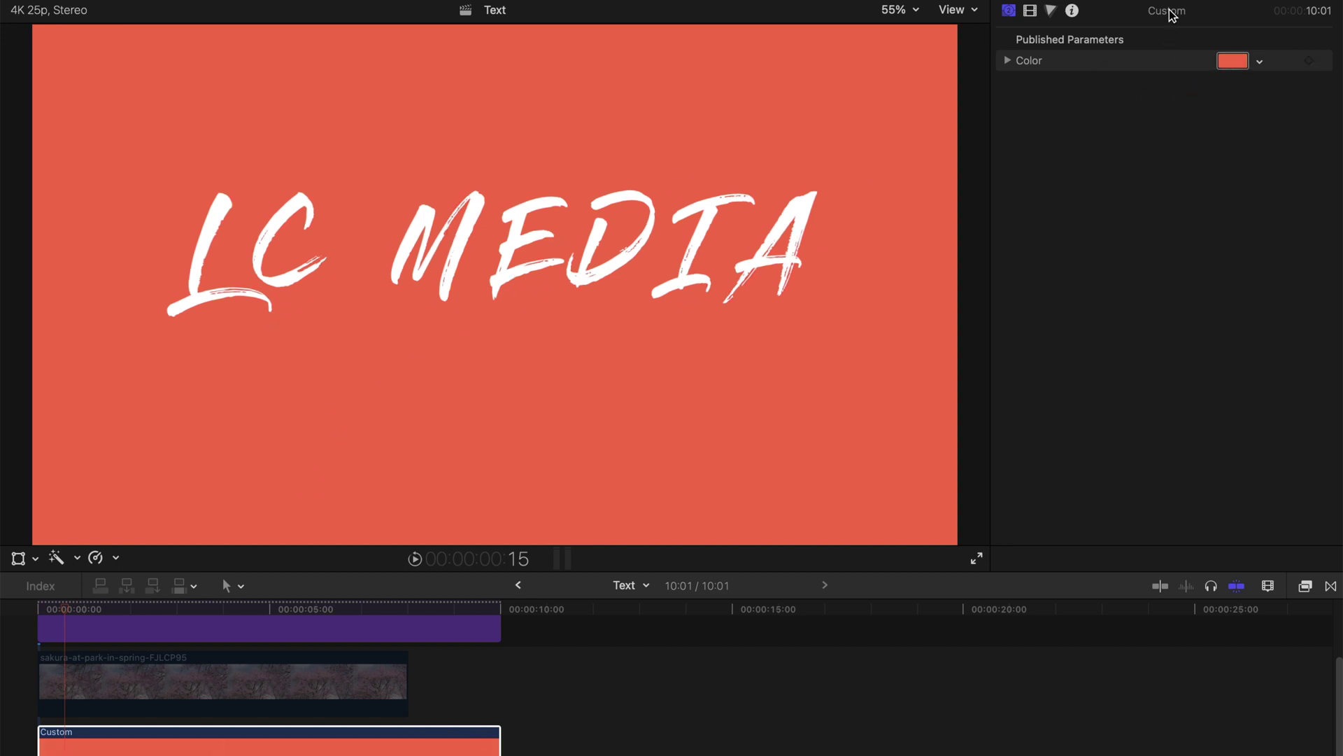
key("ctrl+super+1")
- Disable the red Custom background clip
key("v")
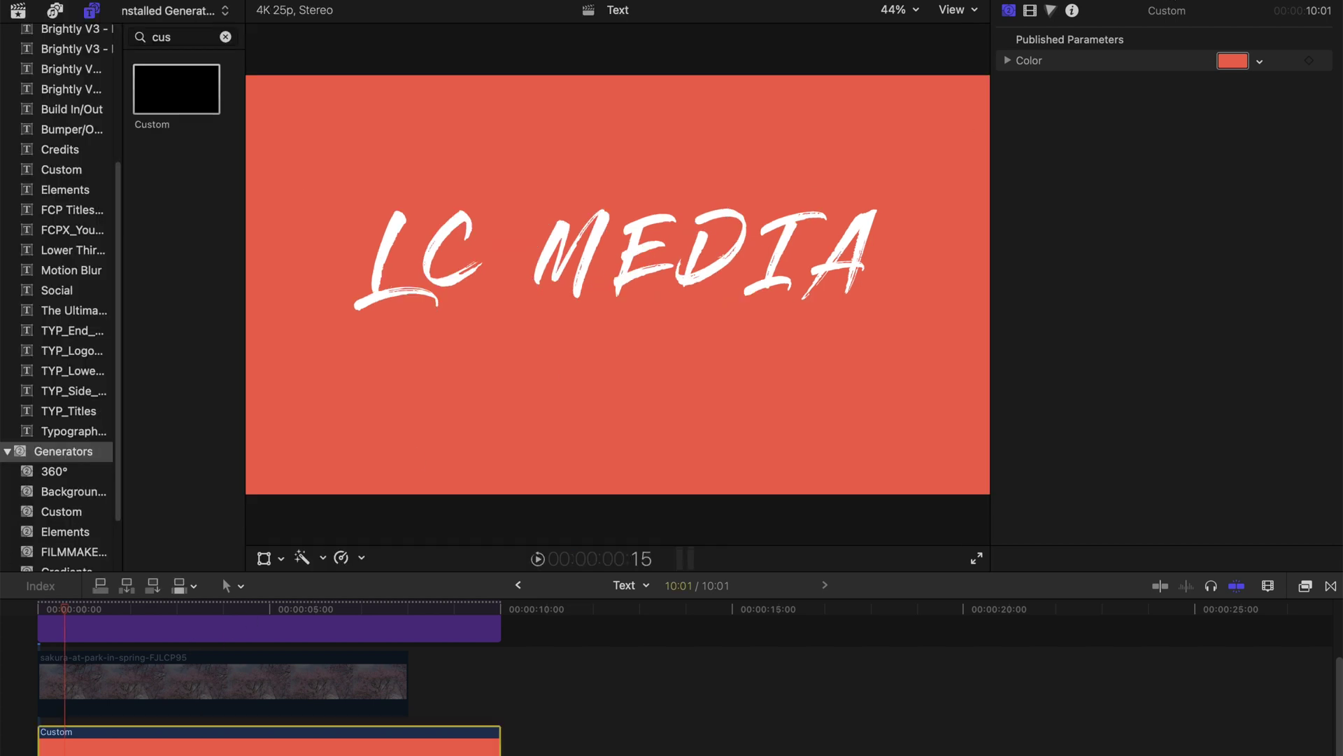
scroll(98, 527, "down", 3)
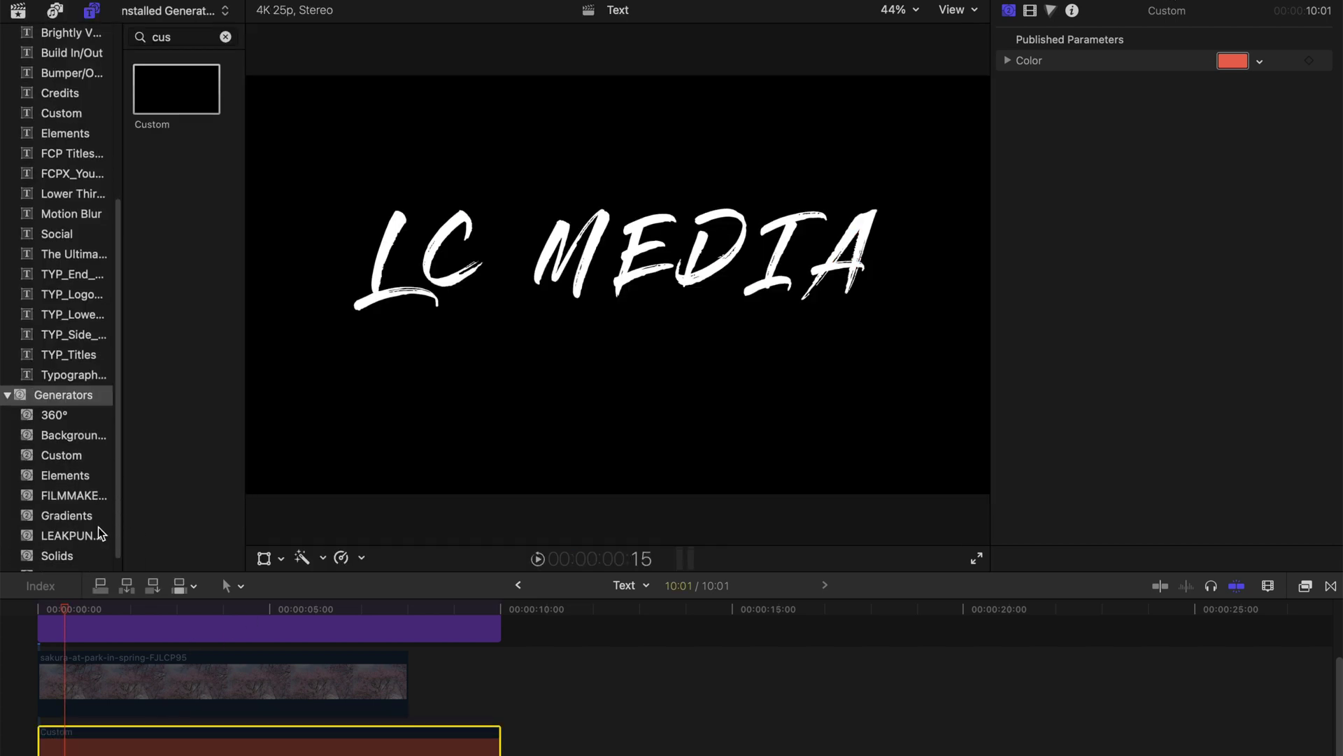
scroll(98, 527, "down", 1)
- Show the Gradients generators with the 'cus' search cleared, browsing presets G_01 through G_26
left_click(74, 501)
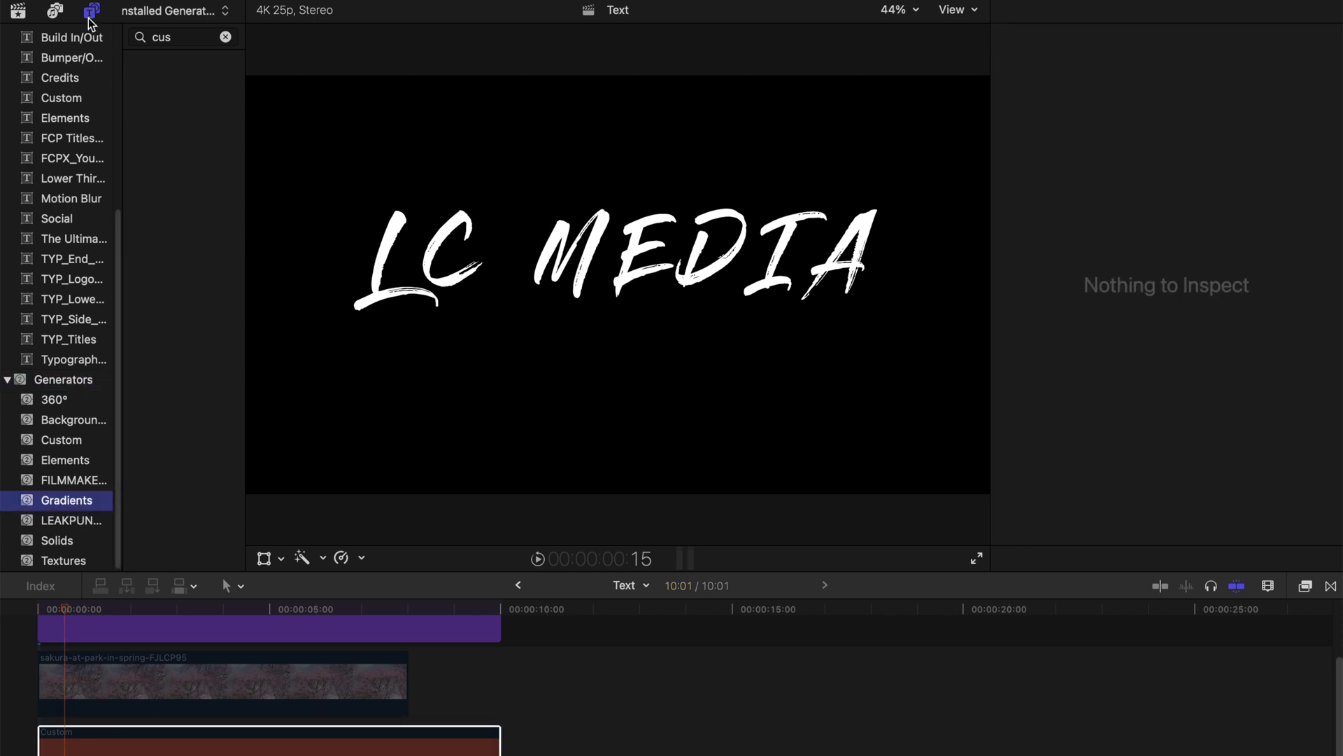
left_click(225, 36)
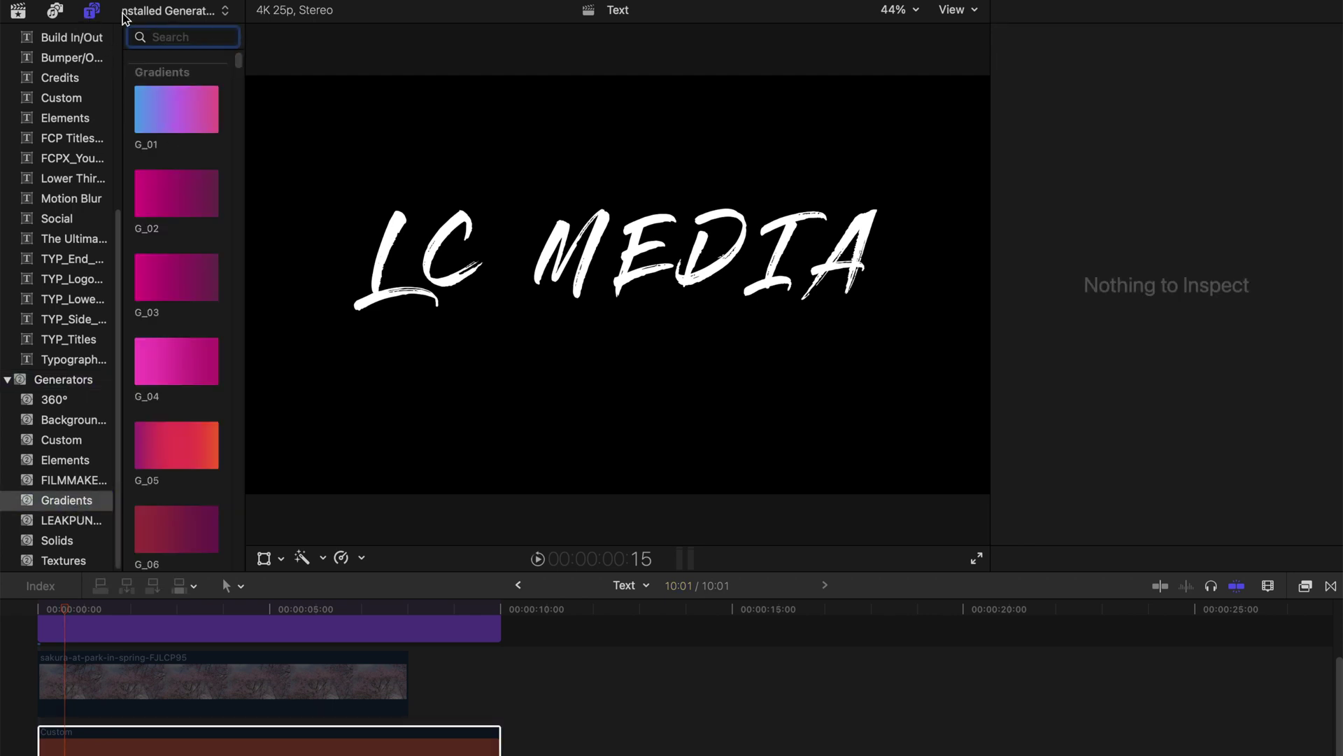
left_click(93, 11)
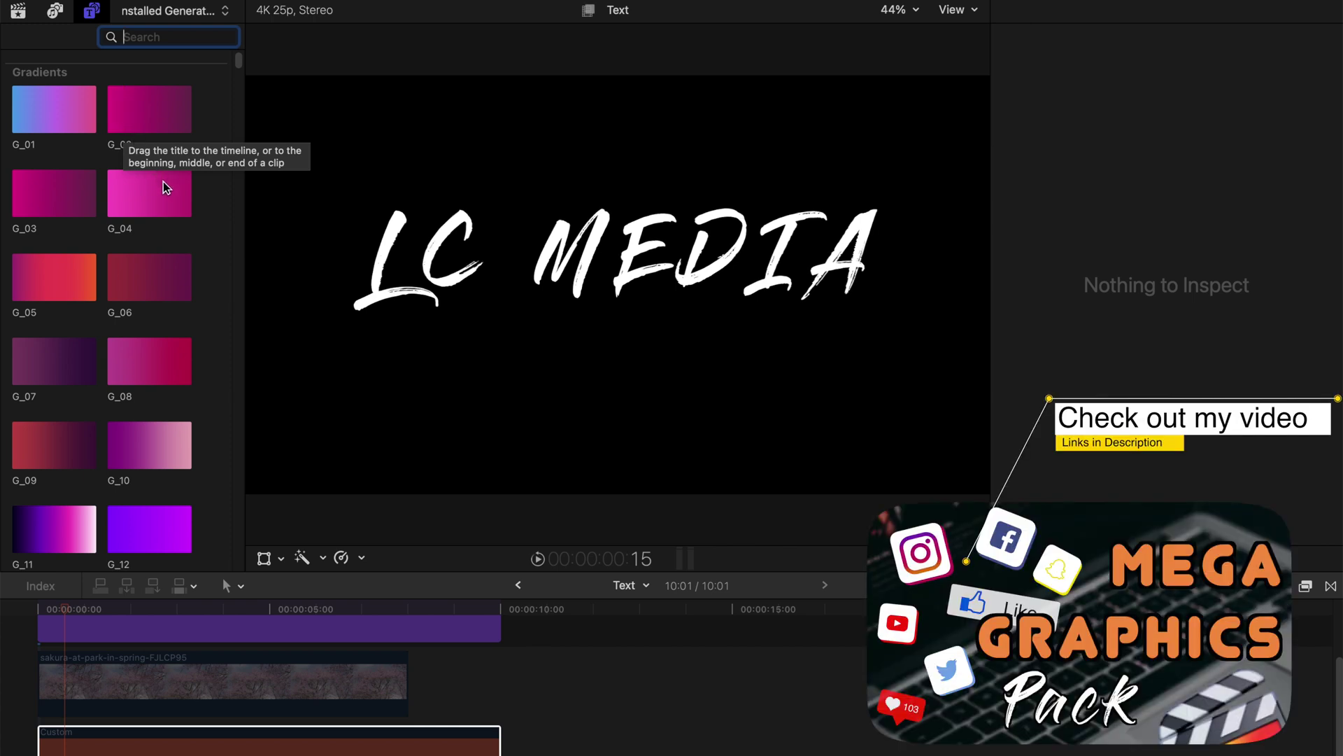
scroll(177, 253, "down", 5)
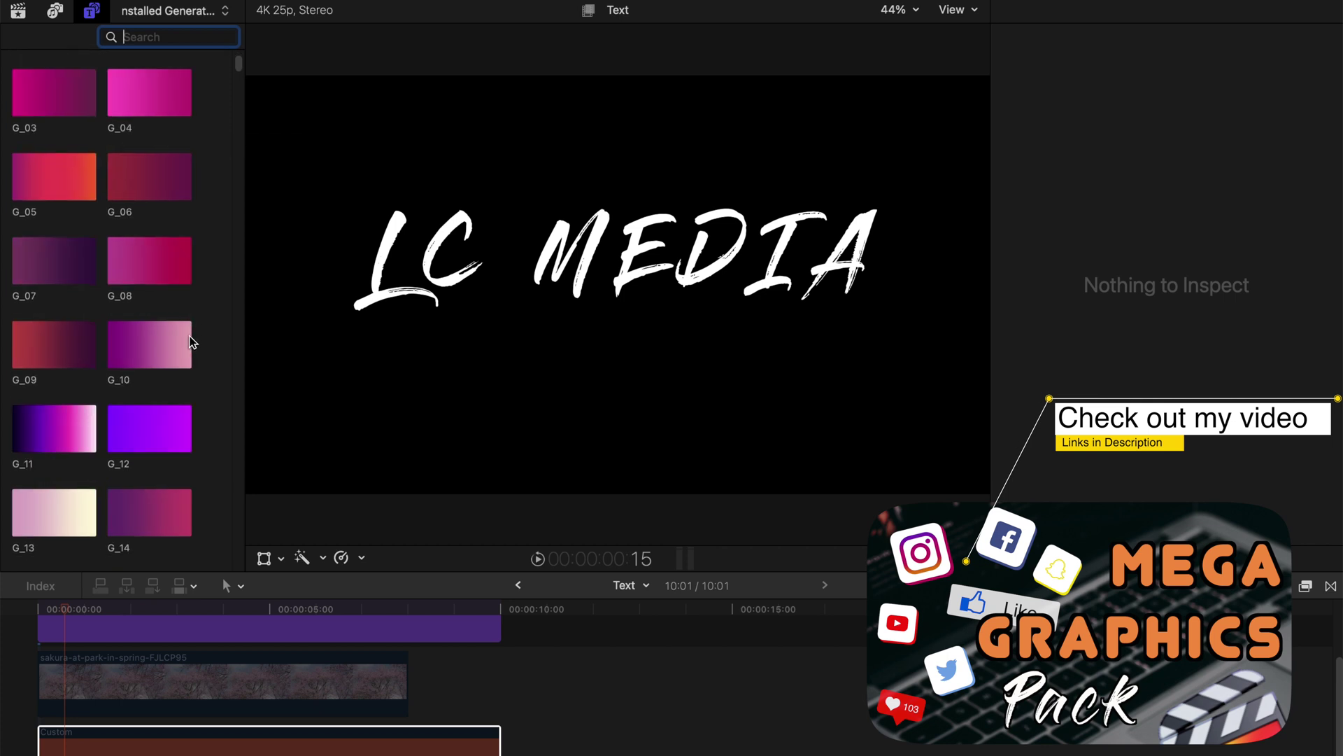
scroll(212, 317, "down", 8)
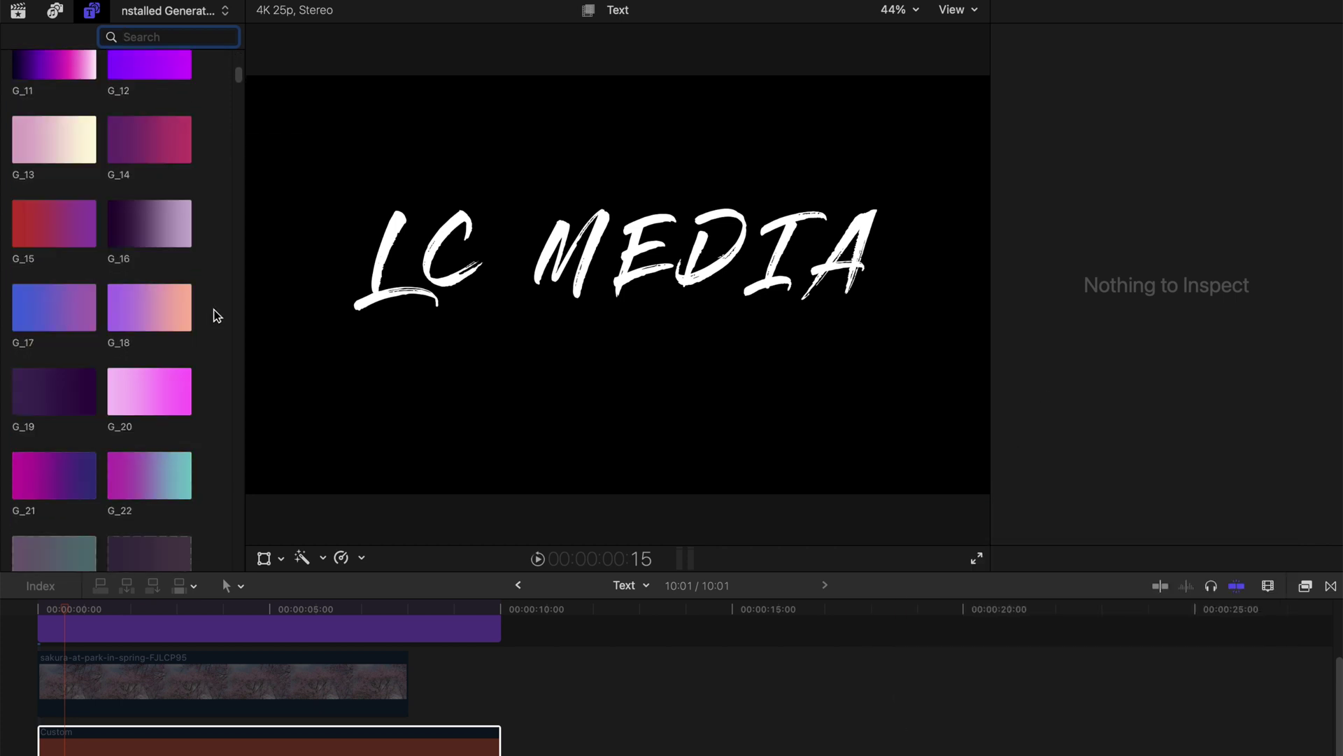
scroll(217, 316, "down", 5)
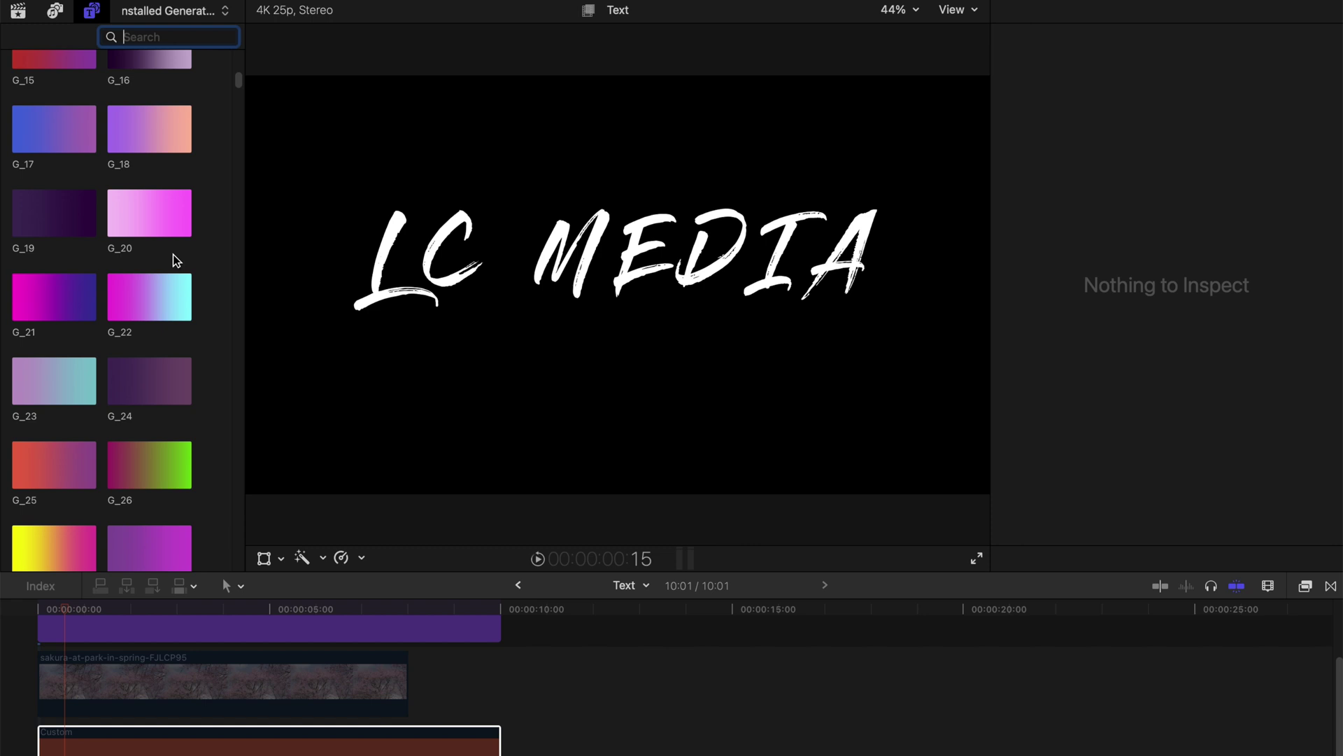
- Add the G_20 gradient beneath the LC MEDIA title, with its colours set to cyan and pale yellow
left_click_drag(149, 217, 40, 682)
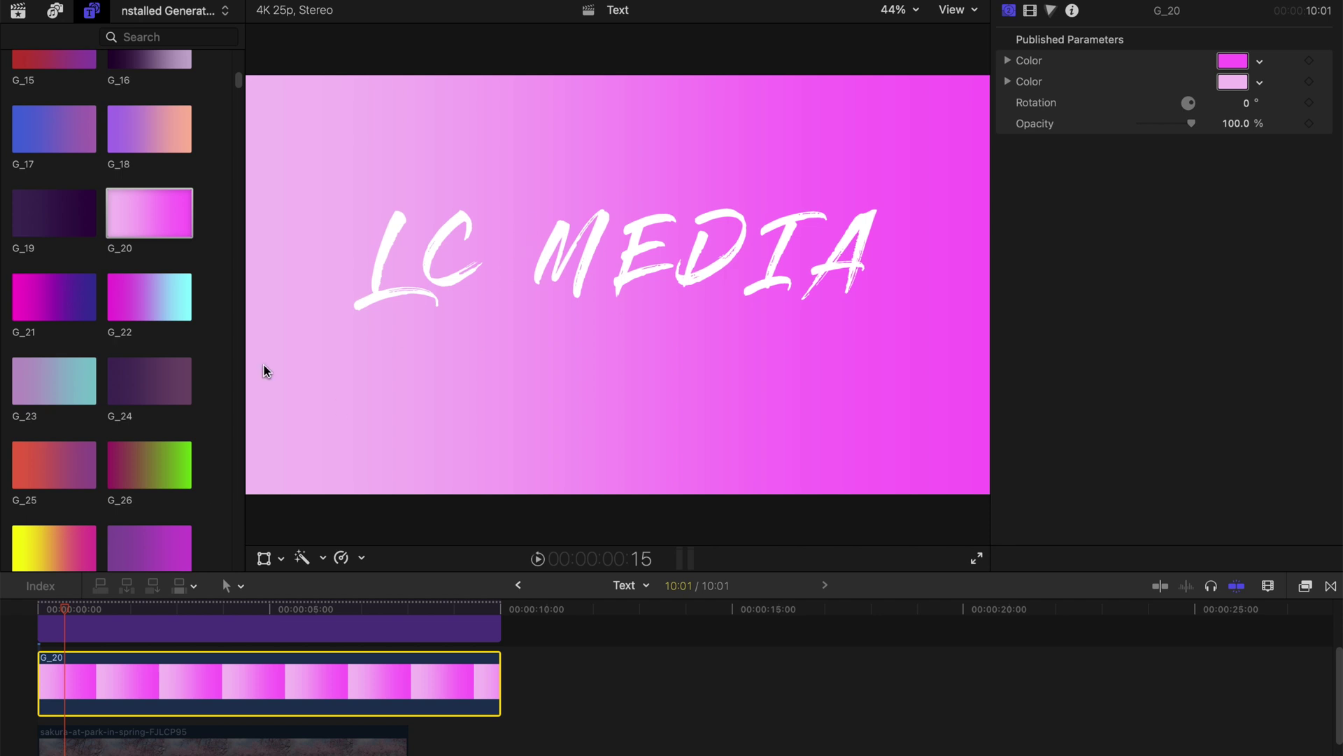
left_click(1260, 62)
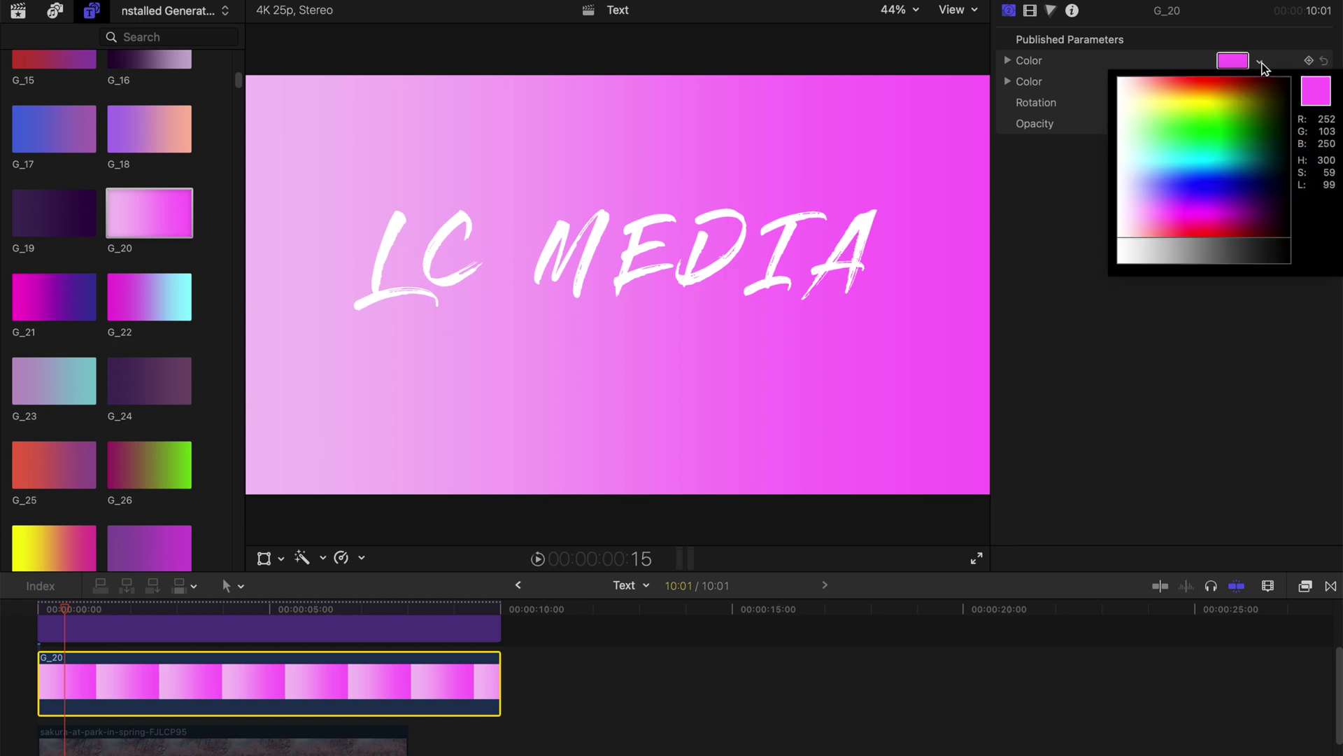
left_click_drag(1245, 98, 1149, 123)
left_click(1233, 61)
left_click(1259, 82)
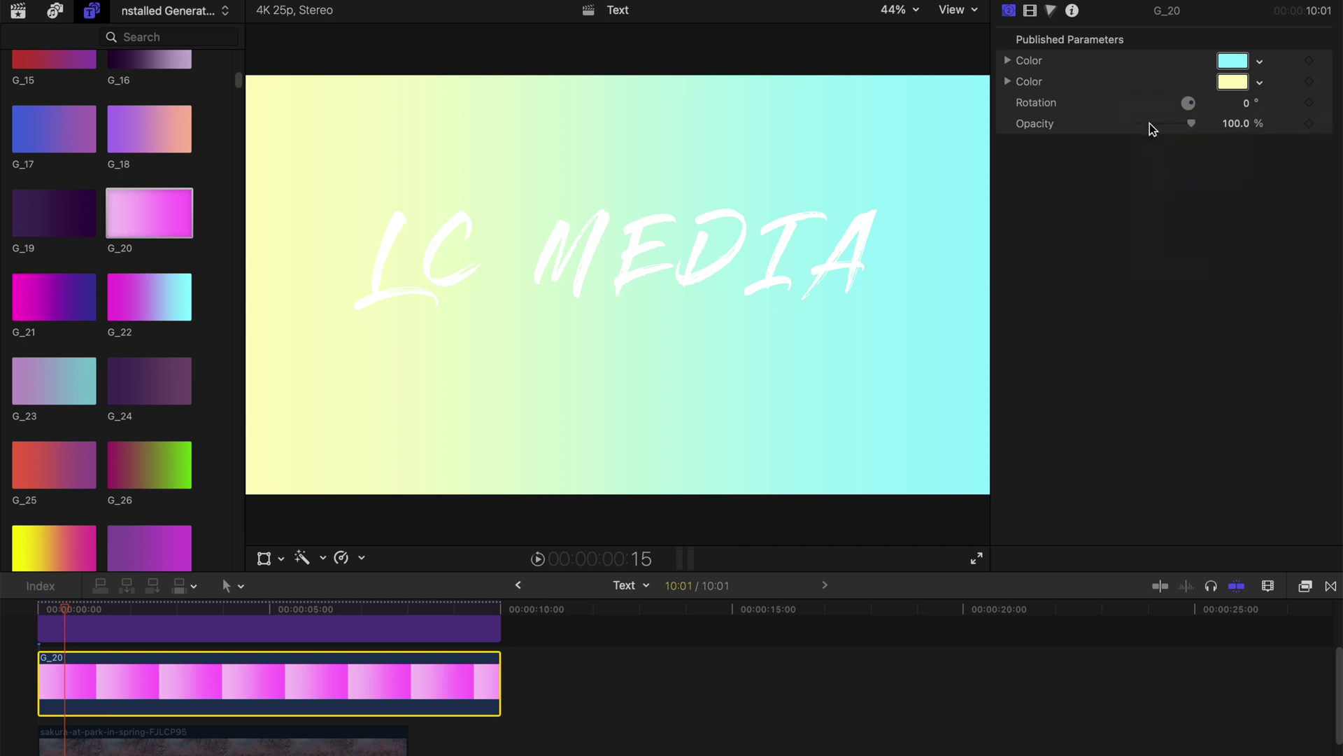
- Set the LC MEDIA title's Face colour to black in the Text Inspector
left_click(204, 625)
double_click(577, 266)
scroll(1168, 278, "down", 1)
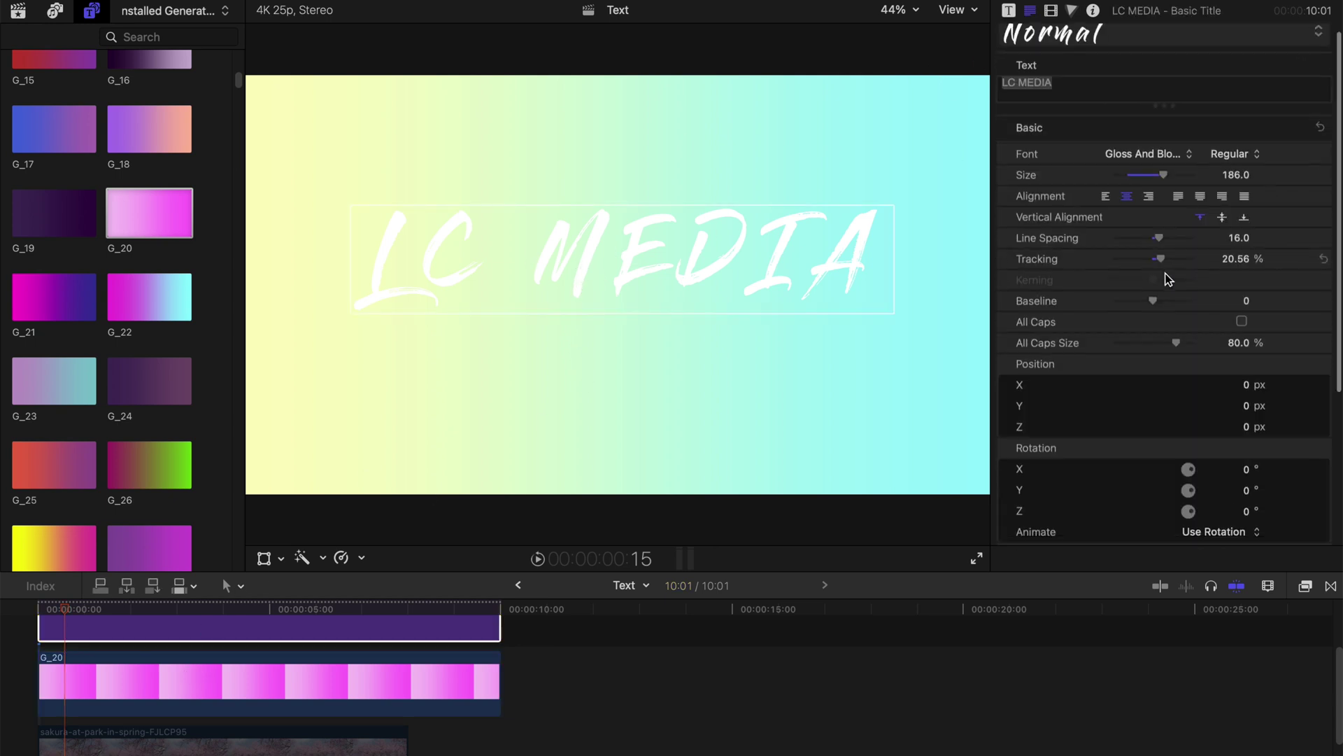
scroll(1169, 278, "down", 10)
mouse_move(1071, 459)
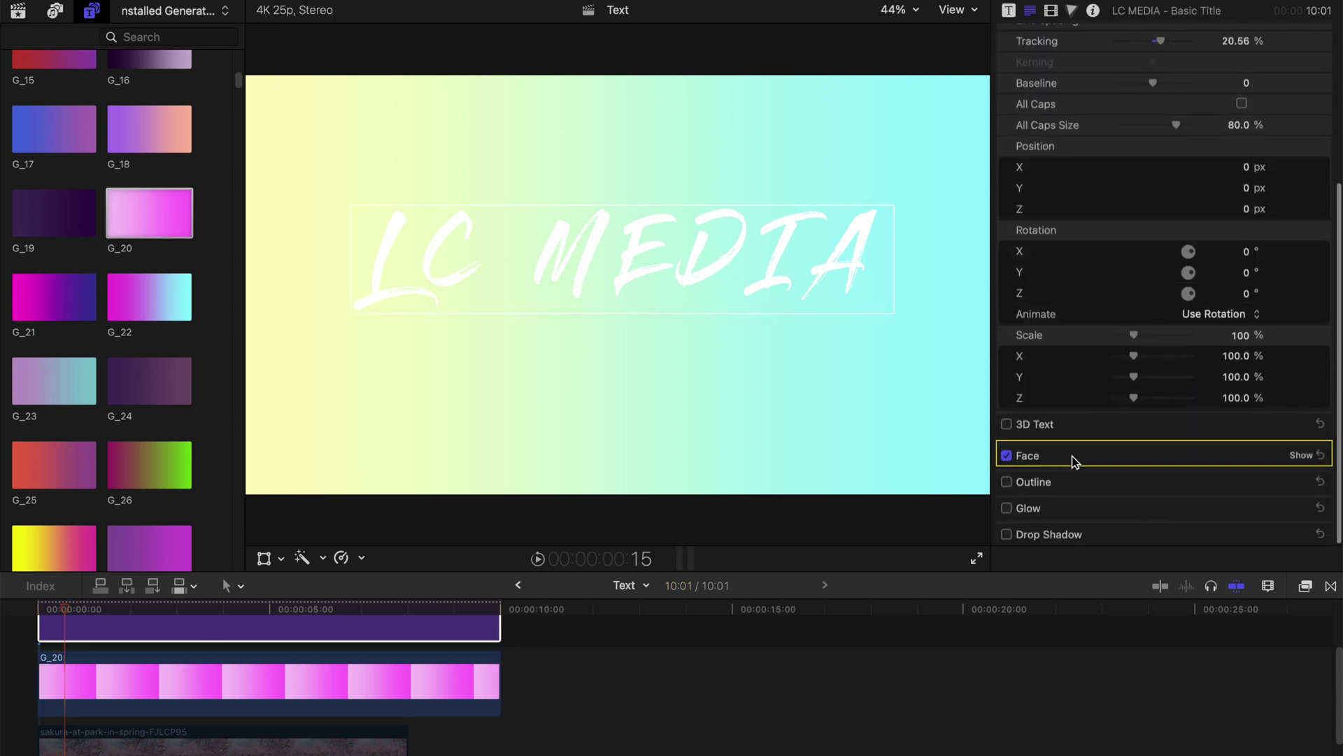
left_click(1307, 455)
scroll(1182, 438, "down", 1)
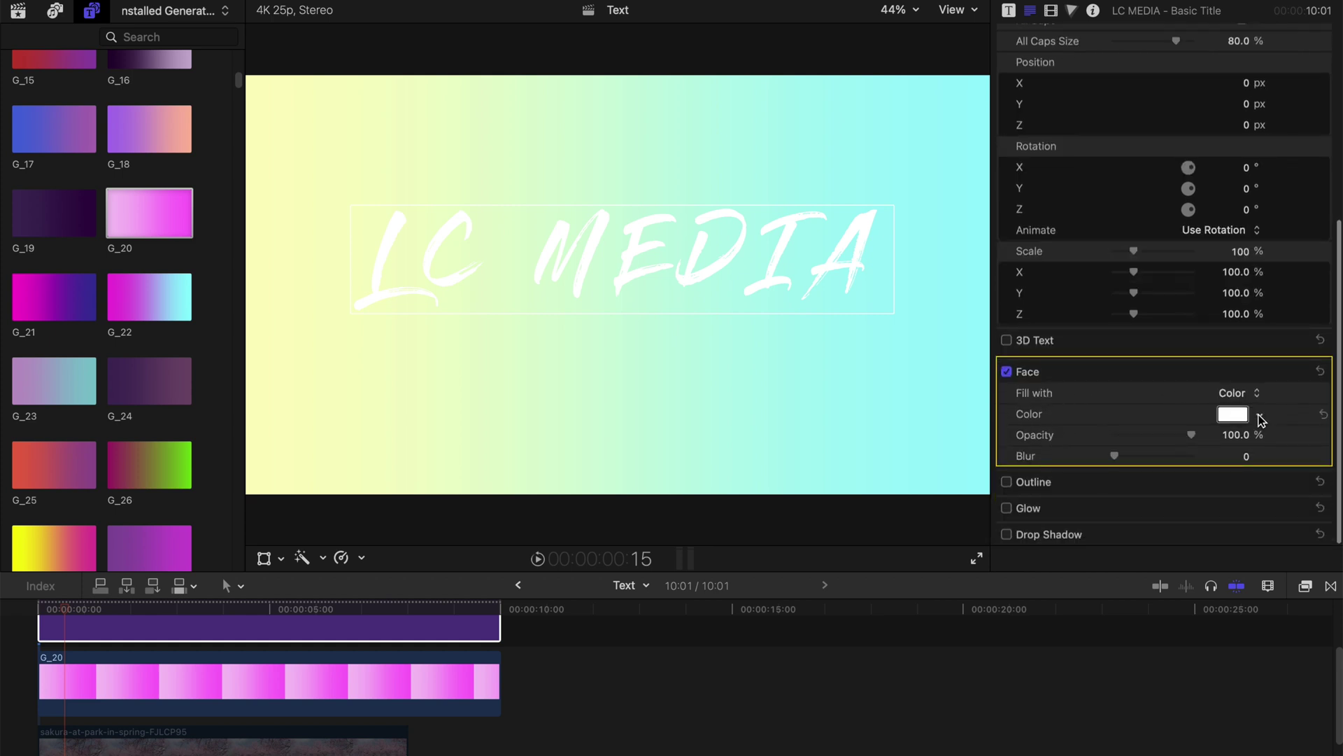
left_click(1260, 416)
left_click_drag(1165, 453, 1283, 611)
left_click(687, 324)
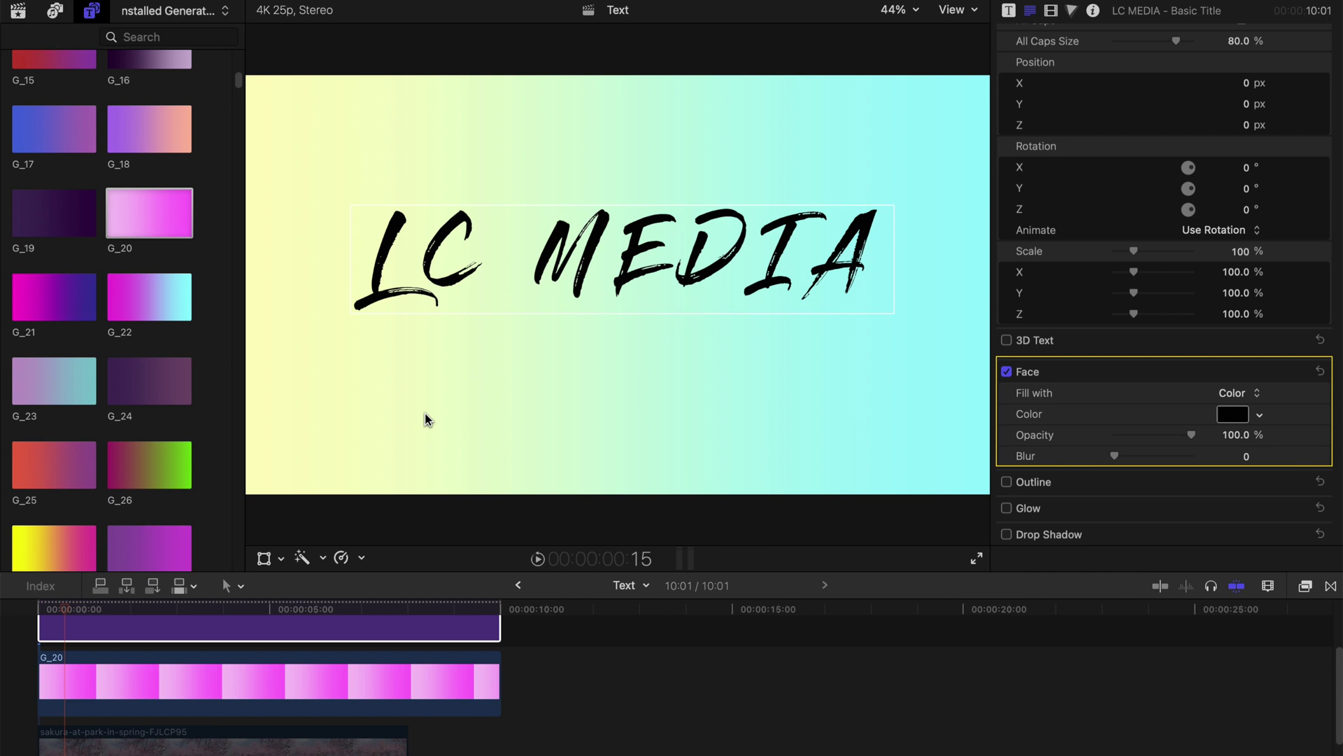
scroll(190, 313, "up", 10)
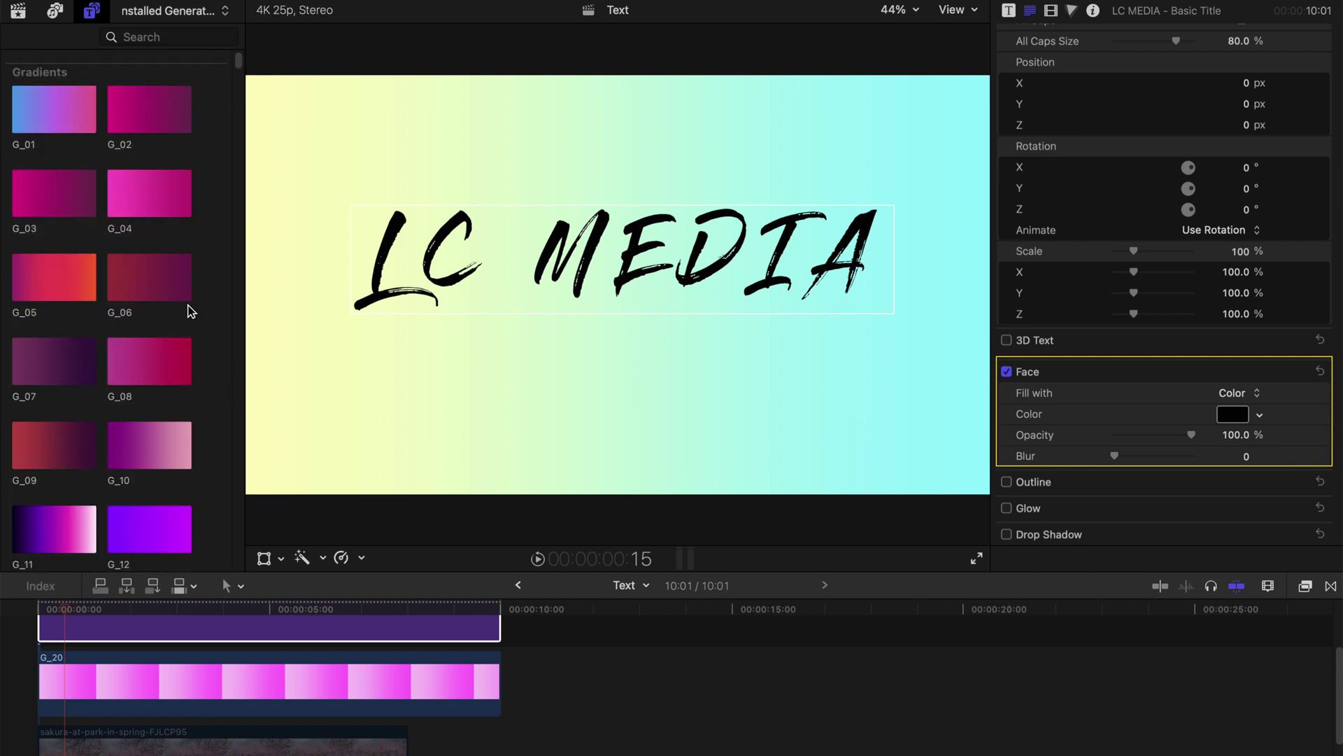